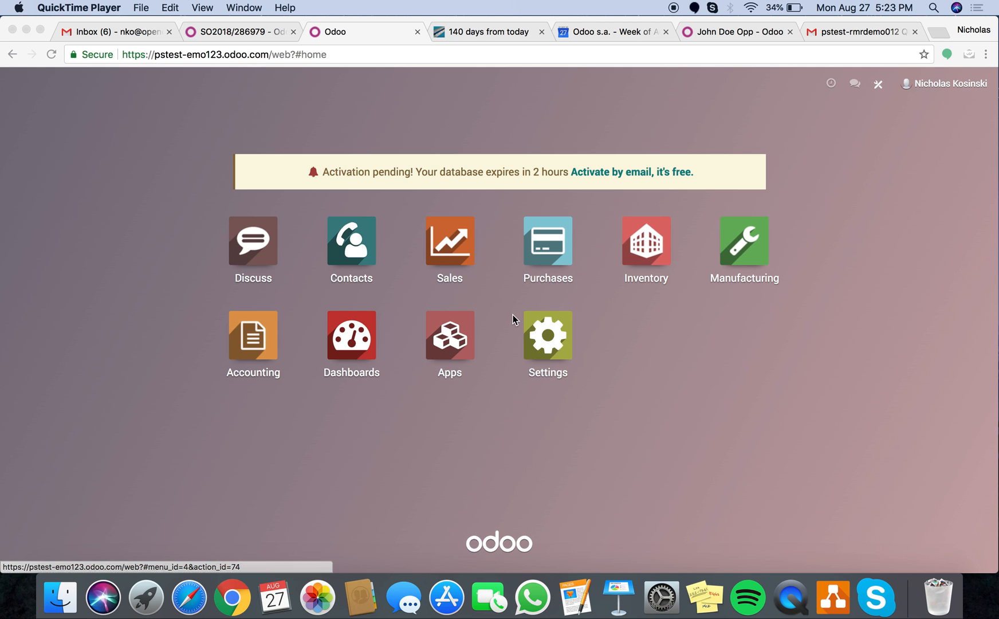
Step: Open the product catalogue in Sales and filter it to show only manufactured products
left_click(449, 259)
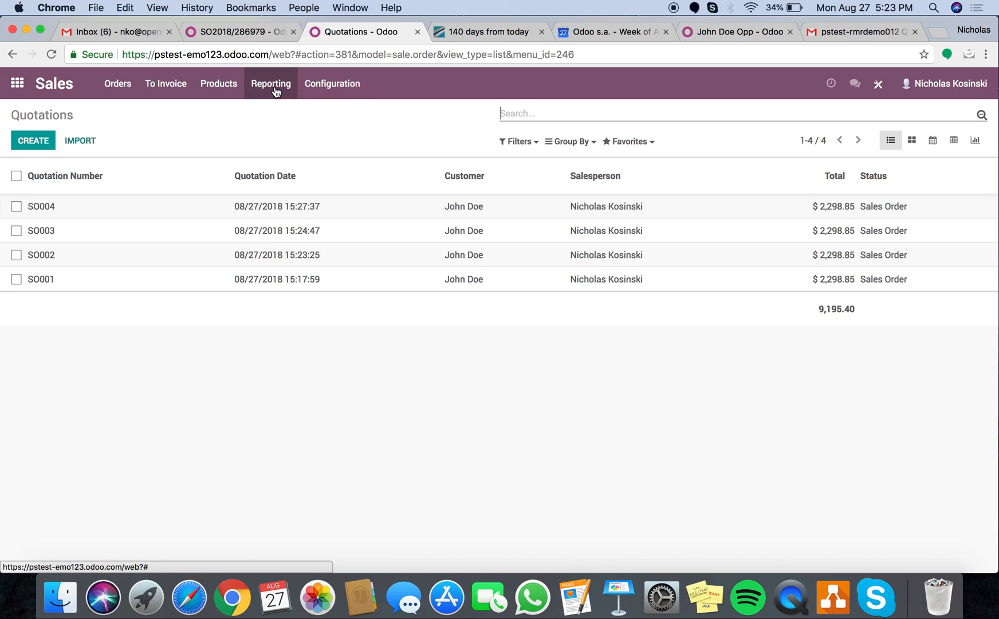
left_click(224, 93)
left_click(228, 107)
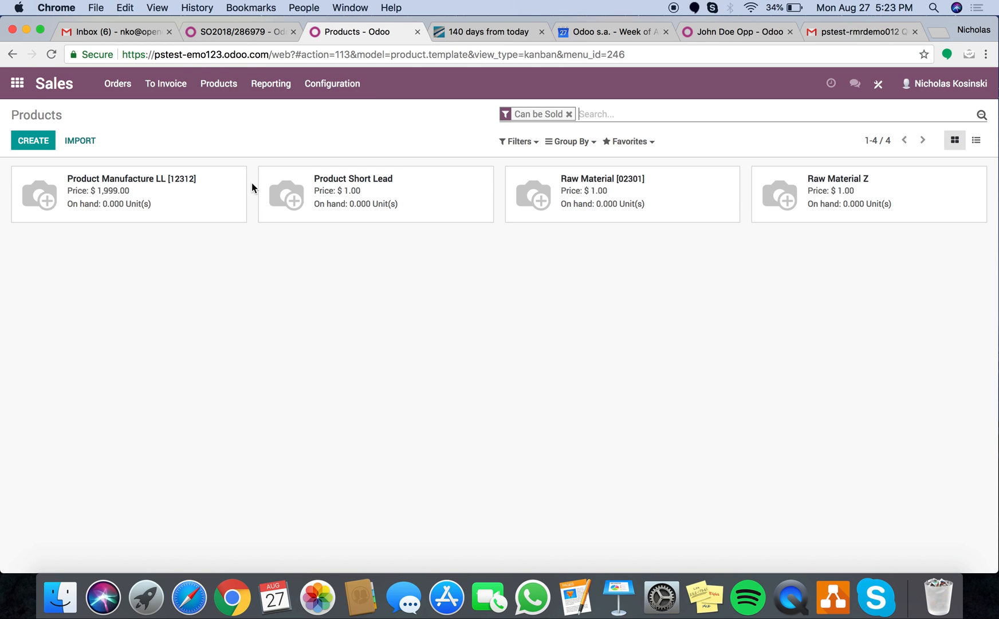
left_click(518, 141)
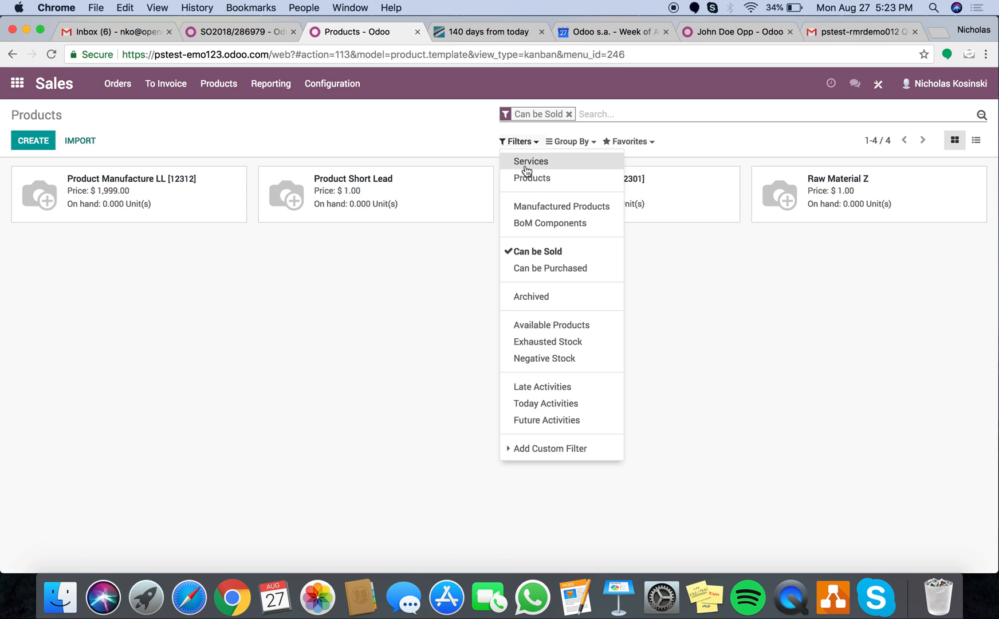
left_click(529, 205)
left_click(394, 260)
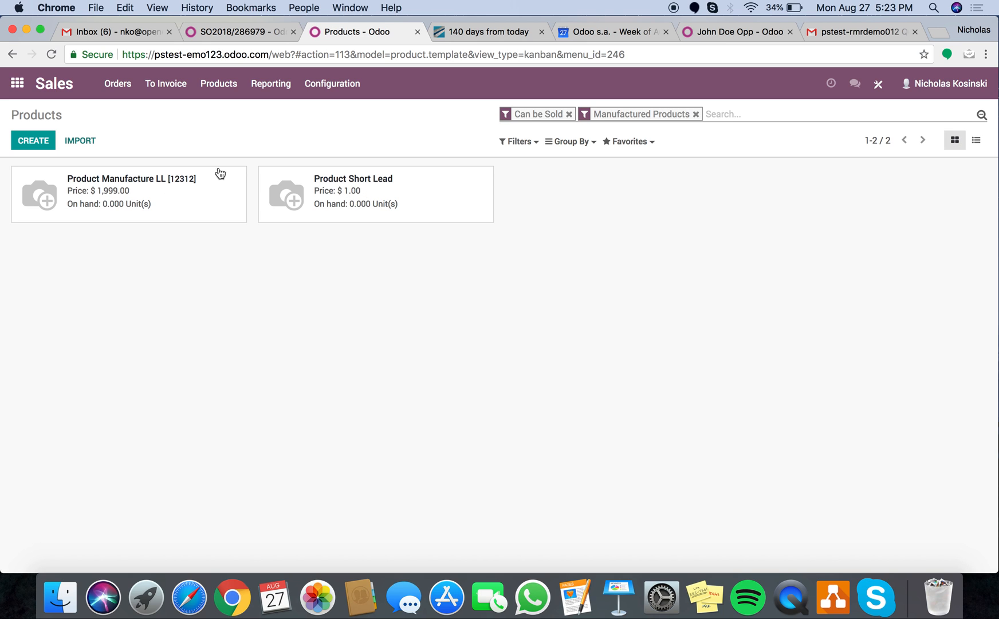
Step: Open Product Manufacture LL and view the routes and lead times in its inventory settings
left_click(178, 198)
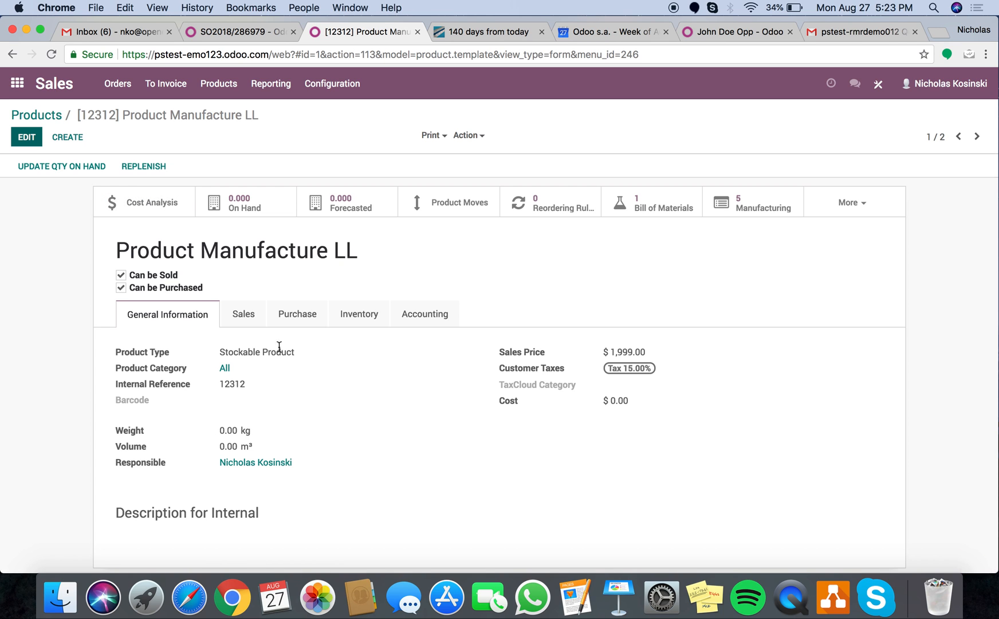
left_click(370, 316)
scroll(383, 367, "down", 3)
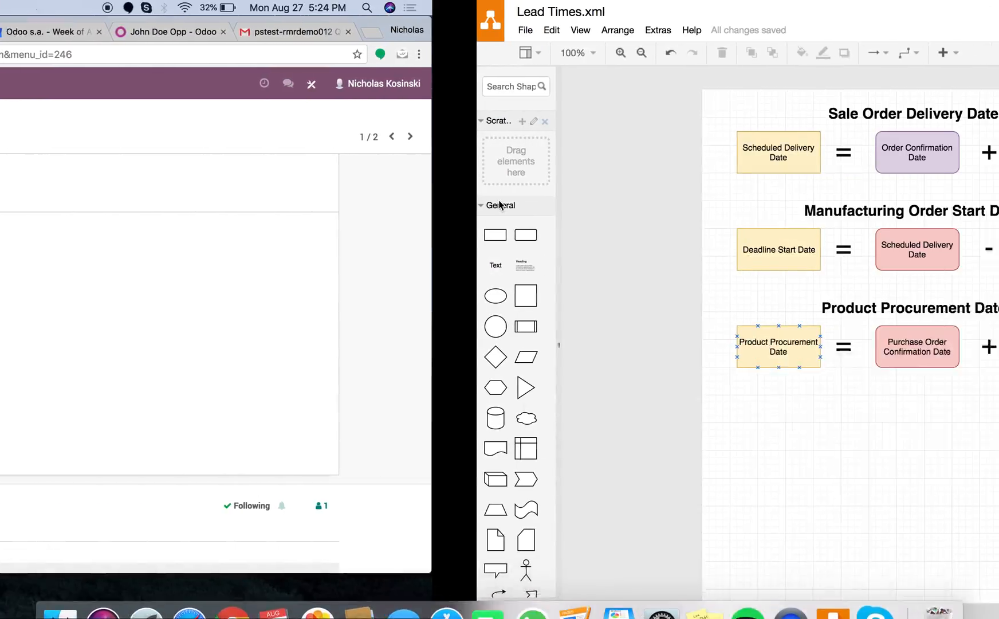
Step: Switch to the Lead Times.xml diagram, examine the parts of the Sale Order Delivery Date formula, and return to the Odoo product
left_click(500, 201)
left_click(290, 152)
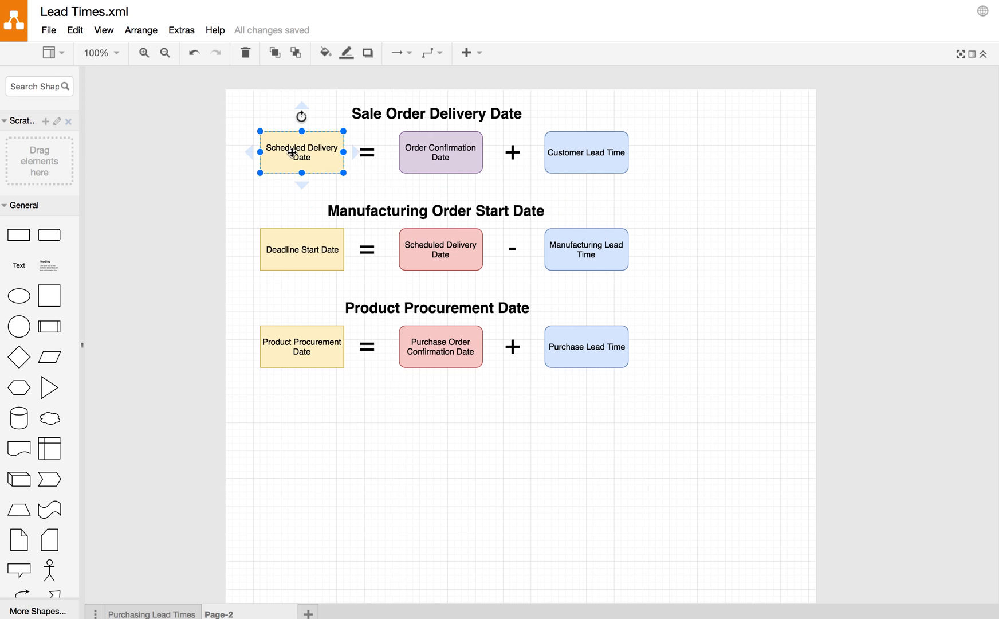
left_click(463, 156)
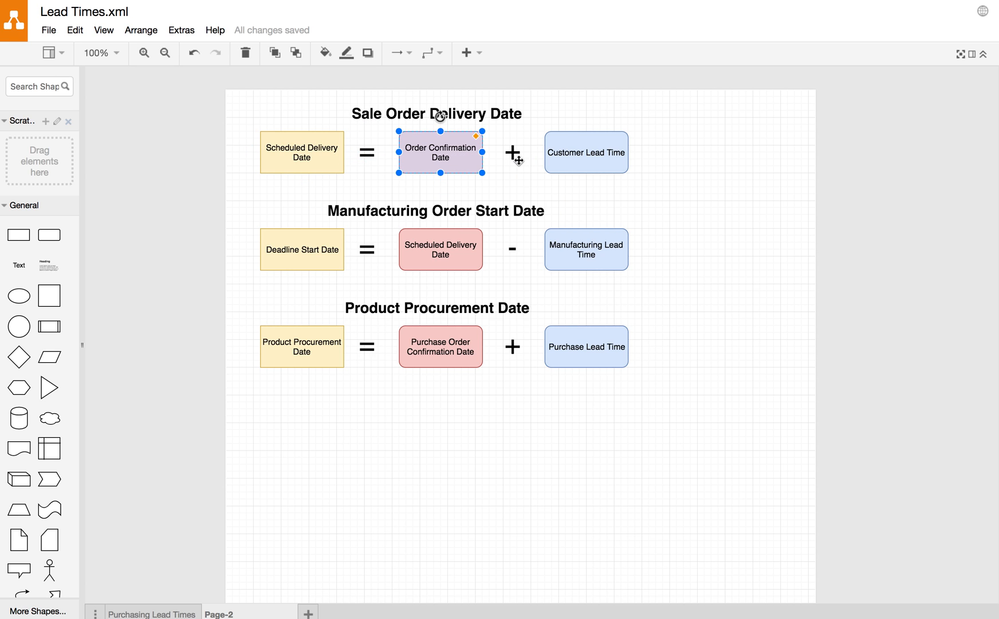
left_click(596, 154)
left_click(239, 164)
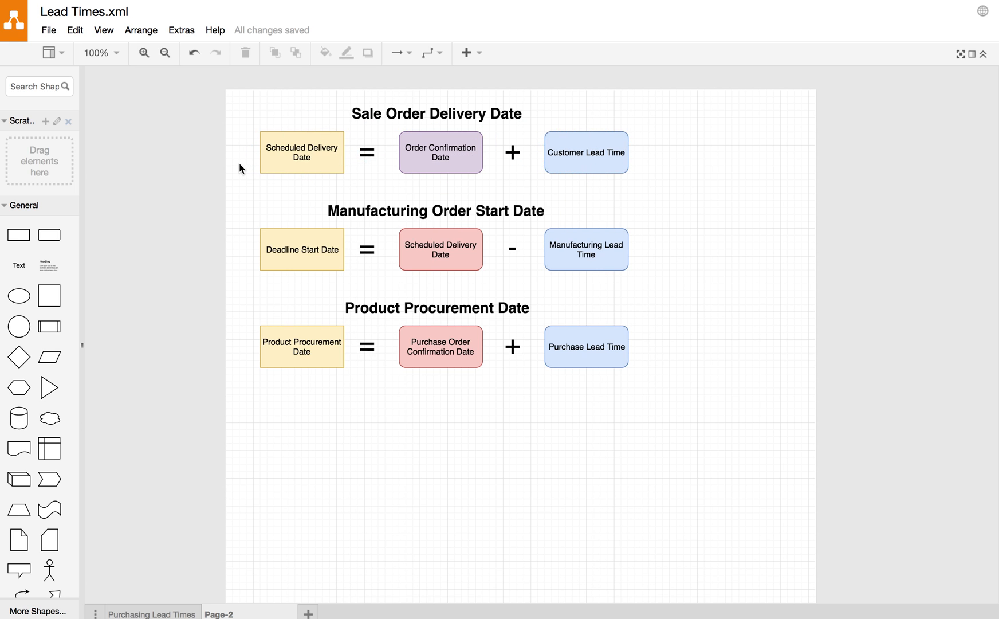
key("ctrl+Left")
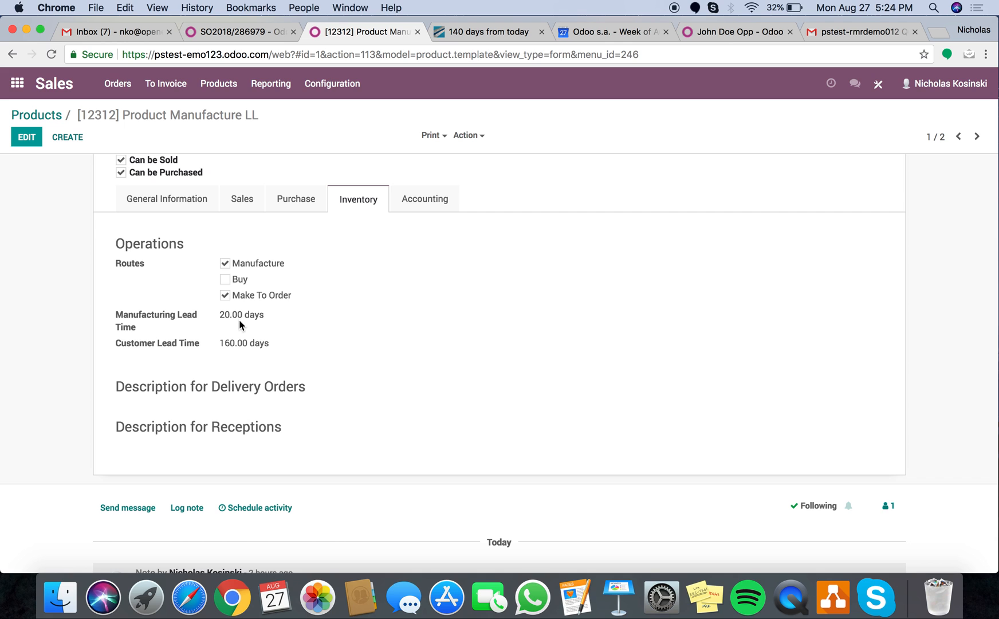
Step: Examine the Manufacturing Order Start Date formula in the Lead Times.xml diagram and return to the product's lead times in Odoo
key("ctrl+Right")
left_click(313, 261)
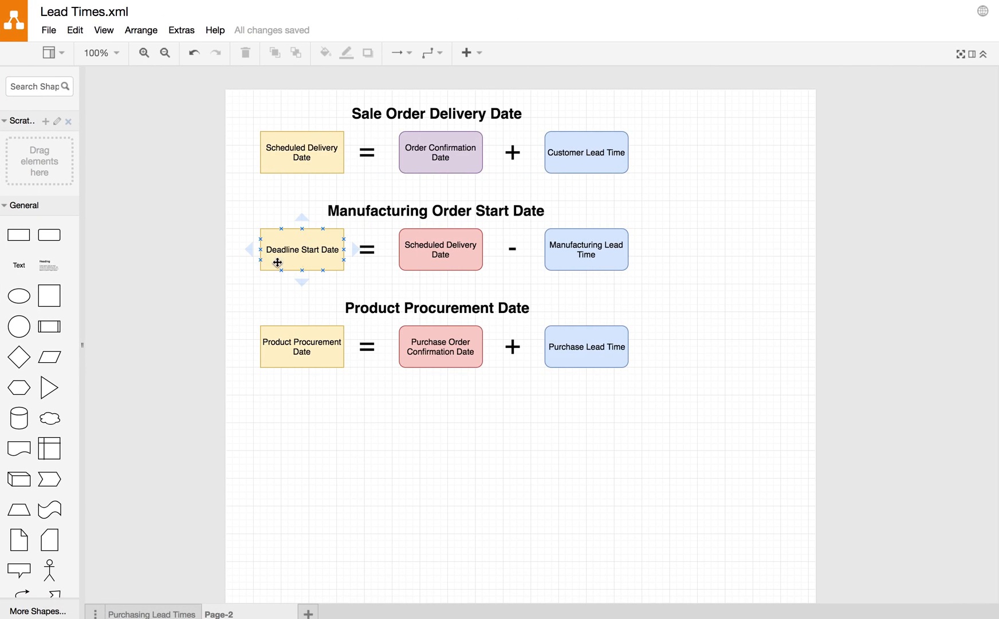
left_click(443, 259)
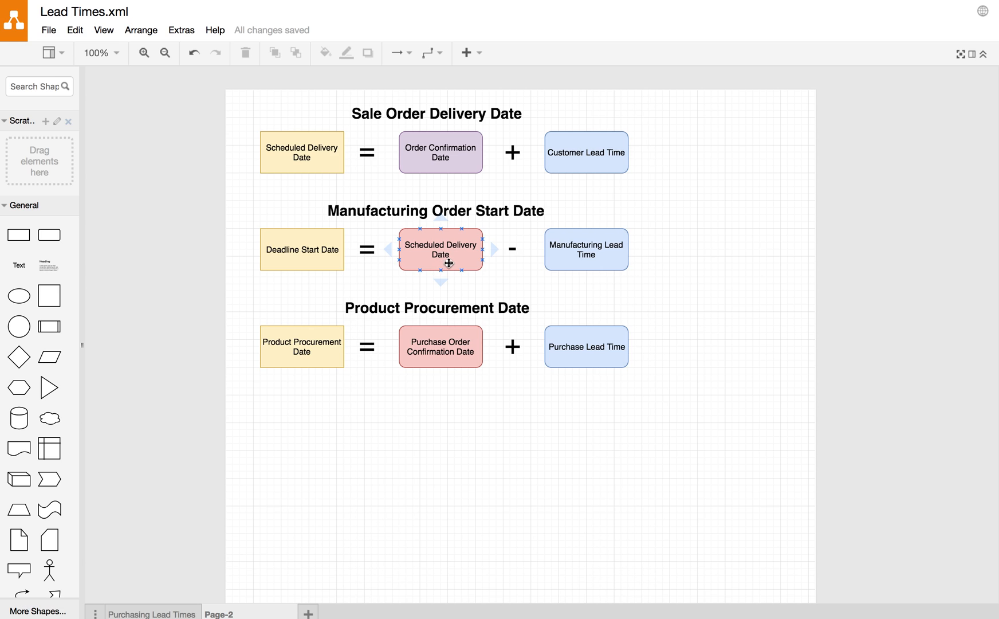
left_click(305, 160)
left_click(478, 295)
left_click(581, 255)
scroll(227, 326, "right", 1)
key("ctrl+Left")
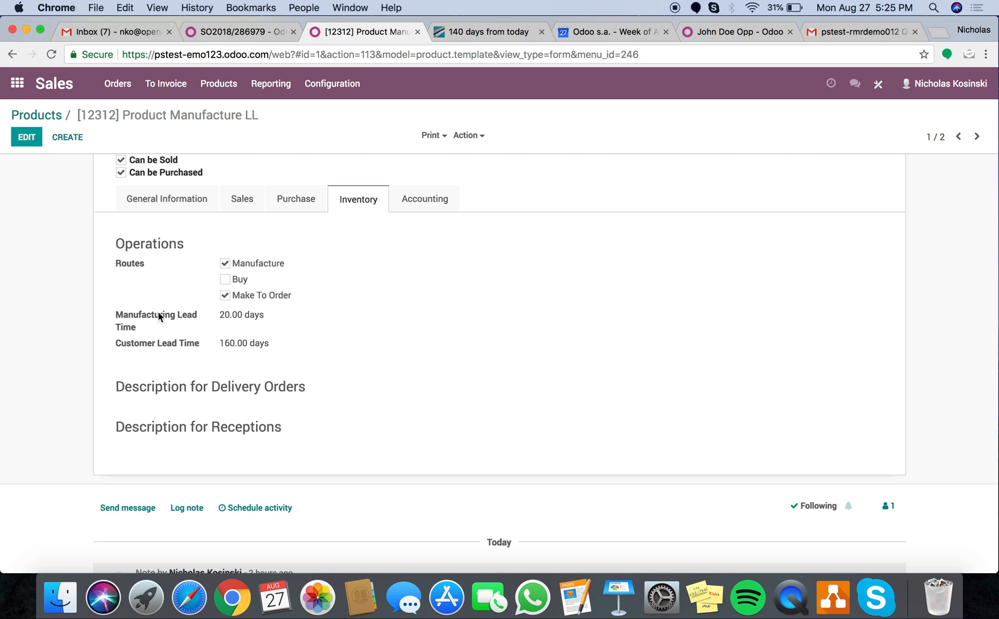
left_click(17, 83)
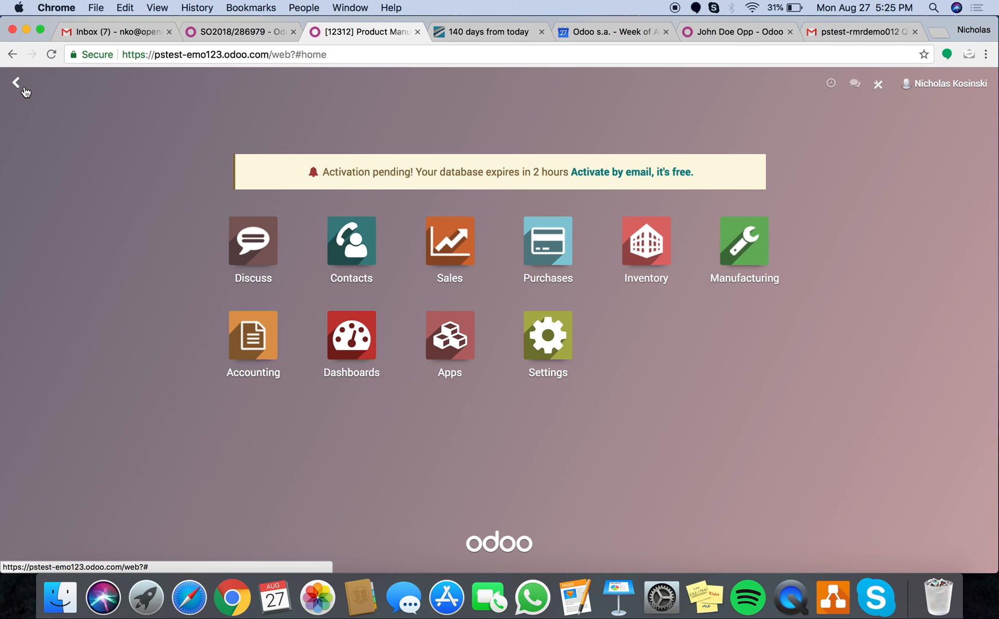
type("das")
key("Return")
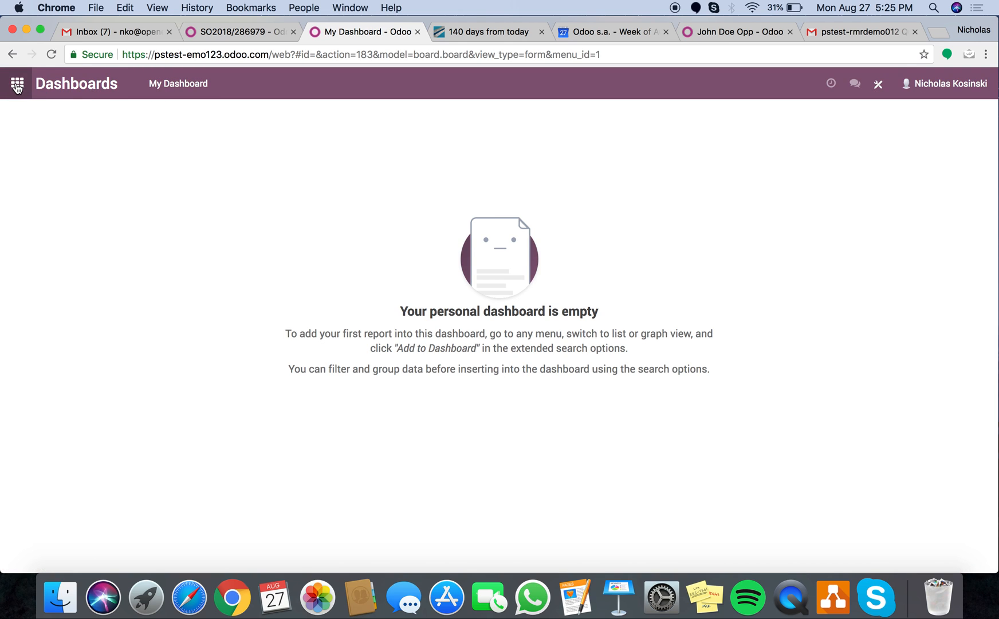
Step: Create a new quotation in Sales and select the existing customer
left_click(17, 83)
left_click(459, 252)
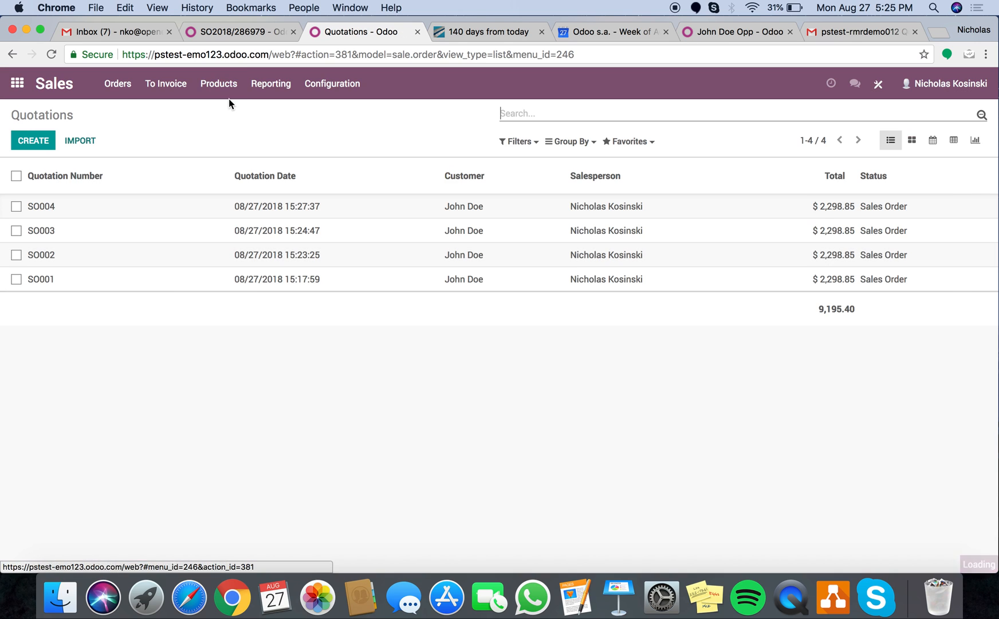
left_click(118, 84)
left_click(48, 140)
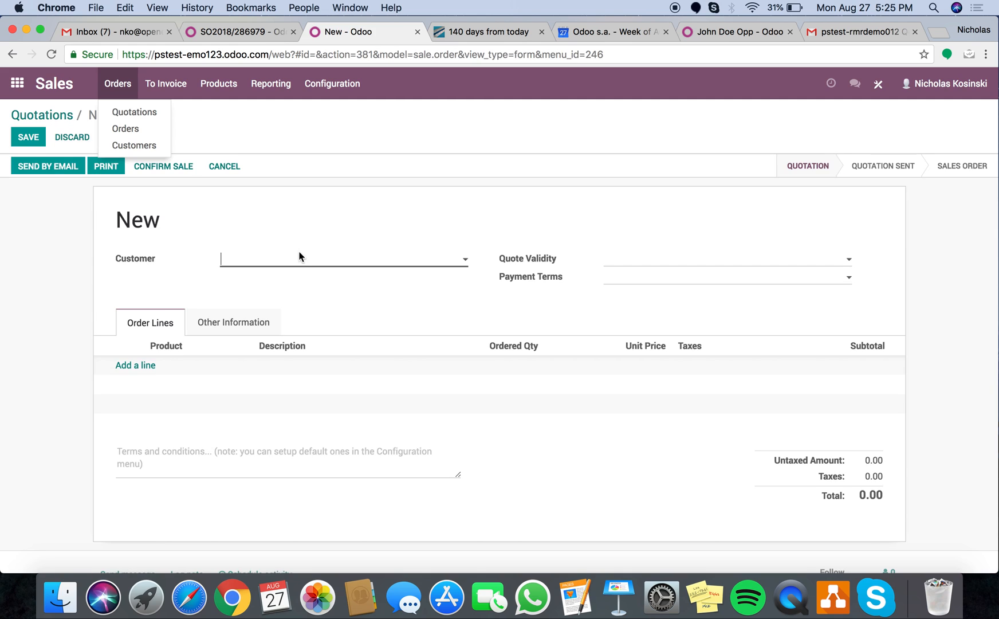
left_click(281, 265)
left_click(285, 281)
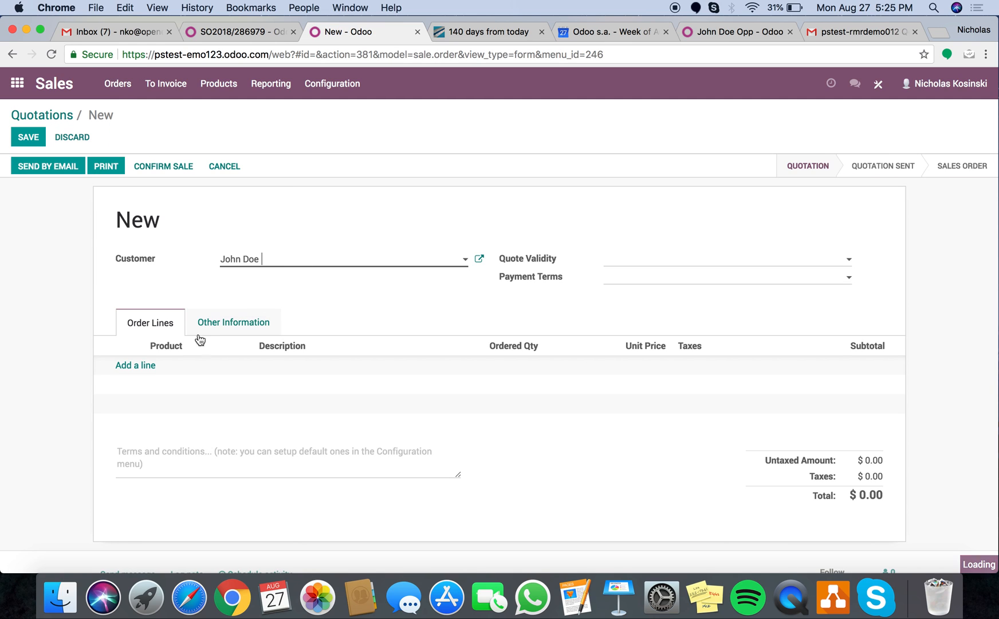
Step: Add an order line for [12312] Product Manufacture LL to the quotation
left_click(150, 366)
left_click(155, 368)
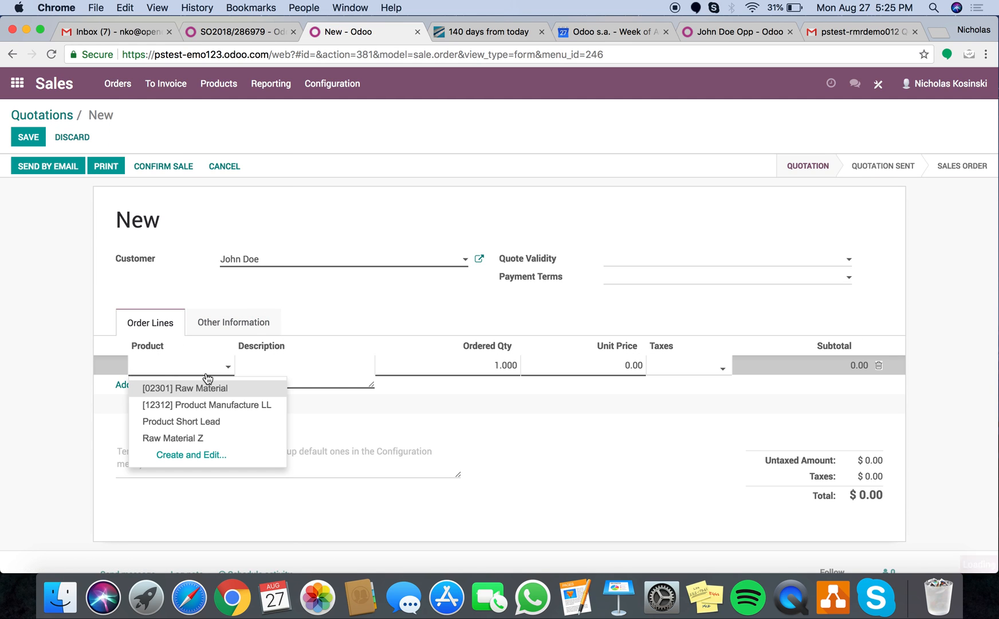
left_click(225, 405)
left_click(40, 355)
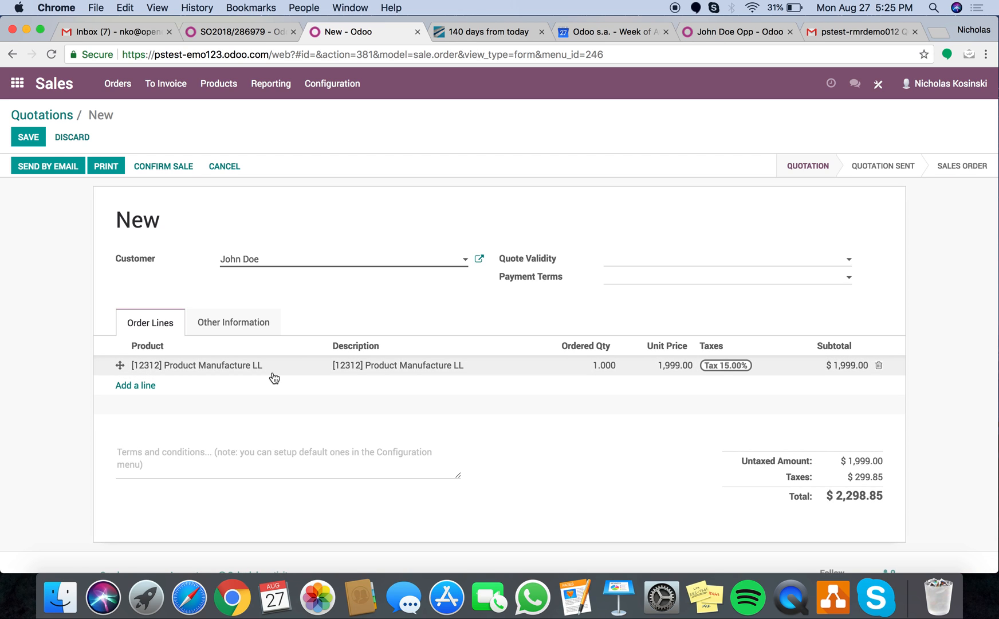
Step: Calculate the date 160 days from now in the online Days From Now Calculator
left_click(472, 35)
left_click(12, 54)
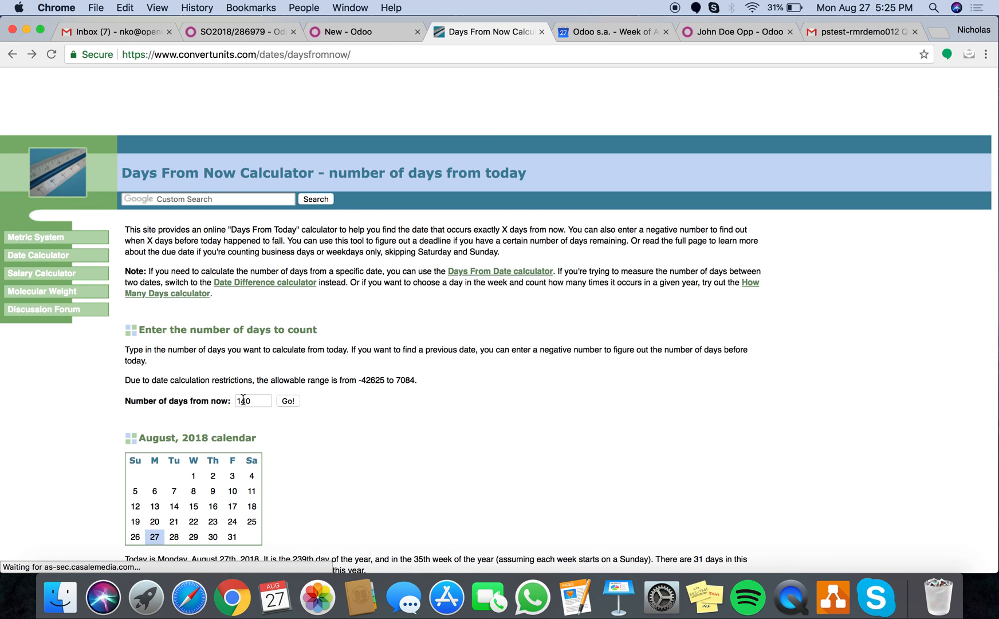
double_click(243, 399)
type("10")
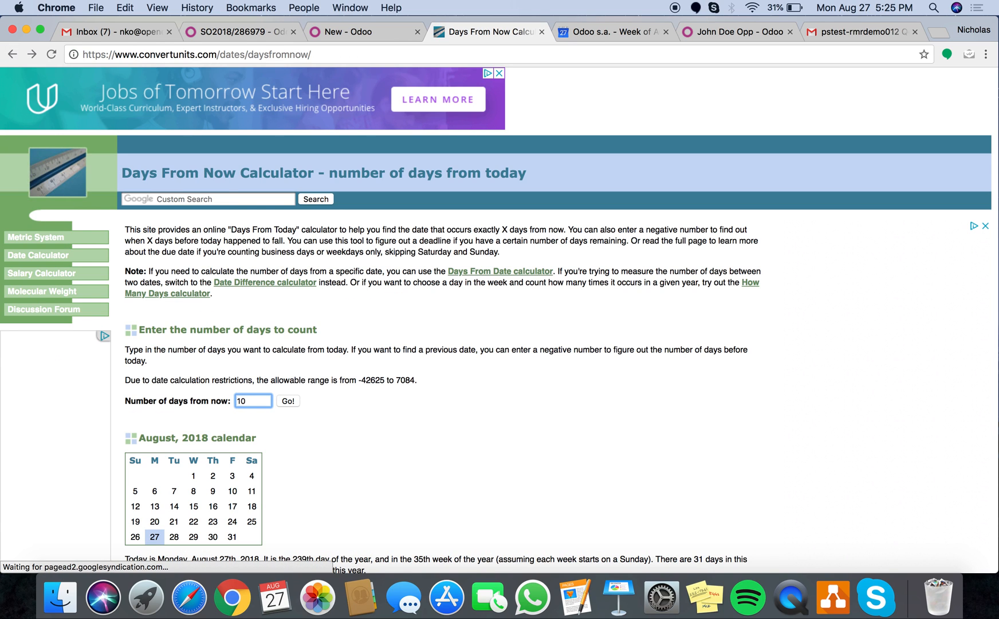
key("BackSpace")
type("60")
left_click(296, 399)
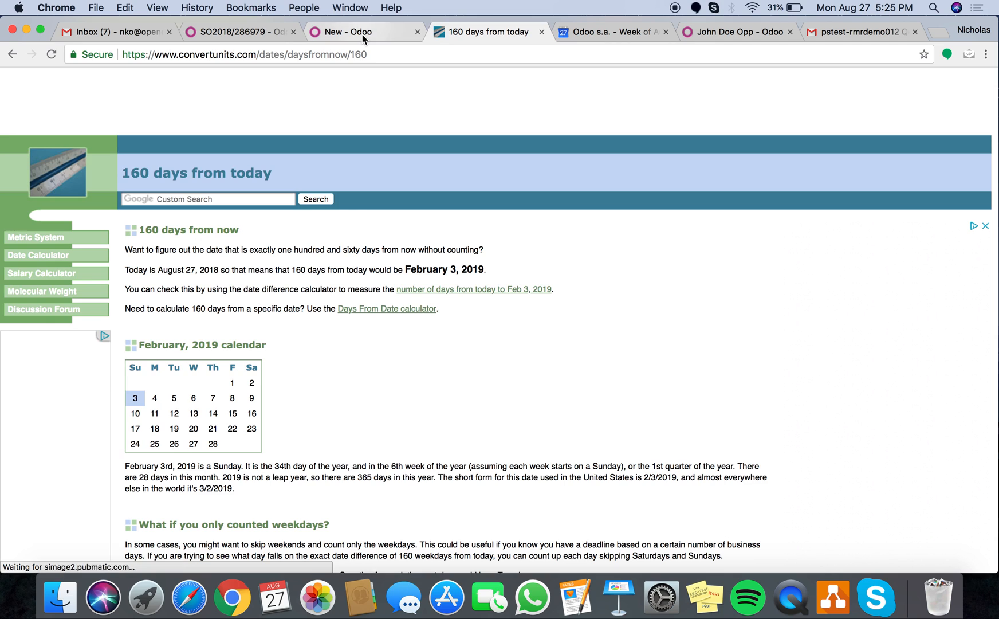
Step: Return to the new quotation in Odoo, save it and confirm the sale
left_click(362, 34)
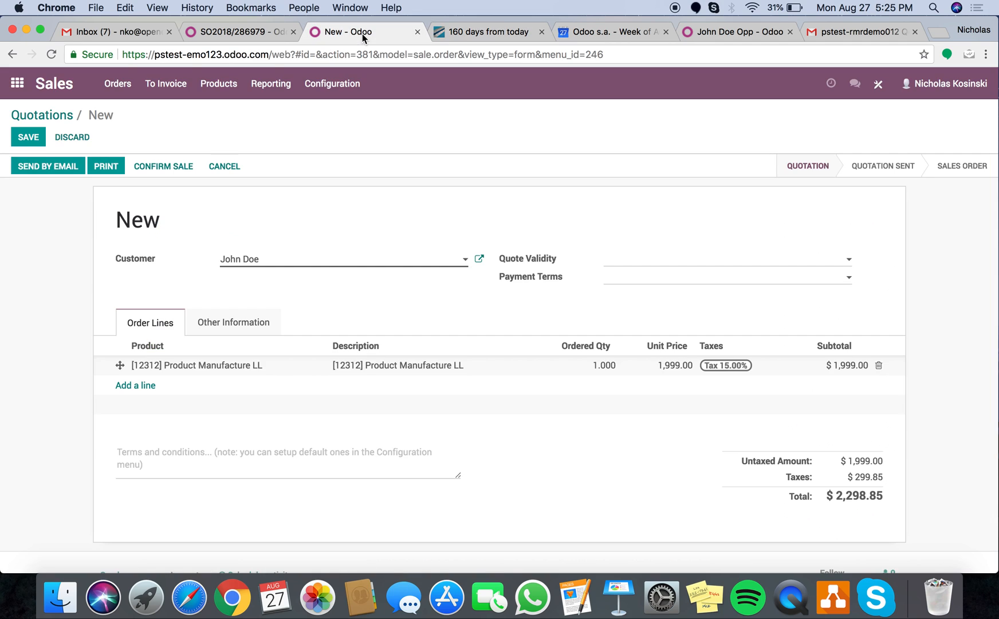
left_click(29, 136)
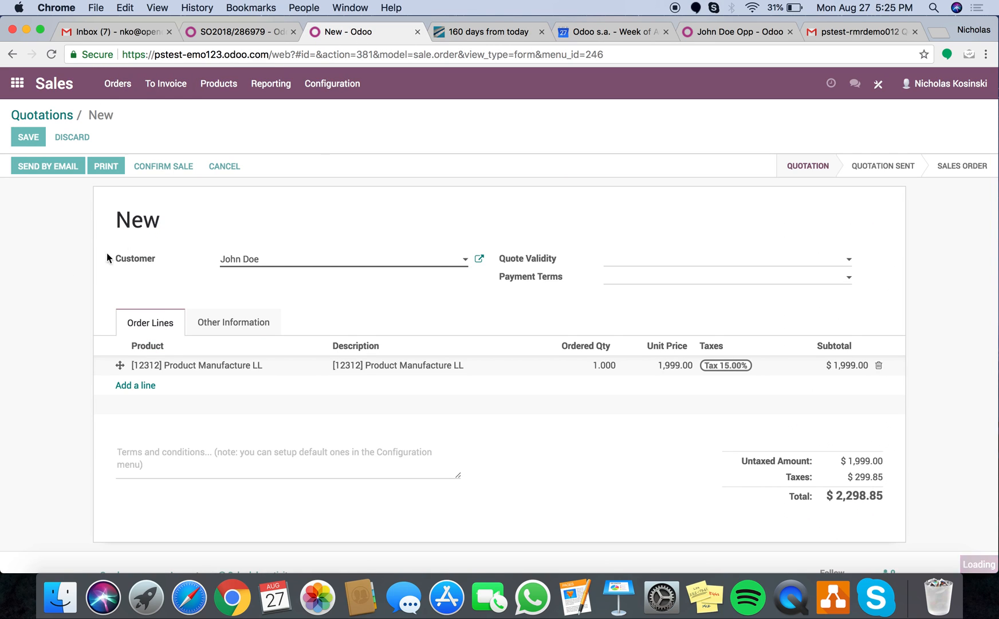
left_click(161, 166)
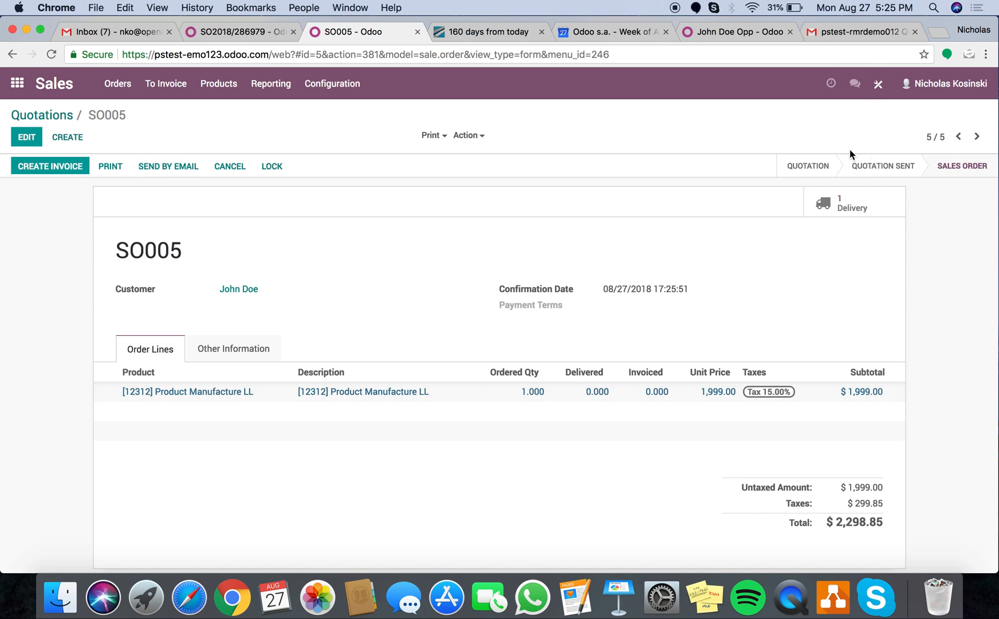
Step: Open the sales order's delivery, examine its Scheduled Date and check the product's availability
left_click(871, 212)
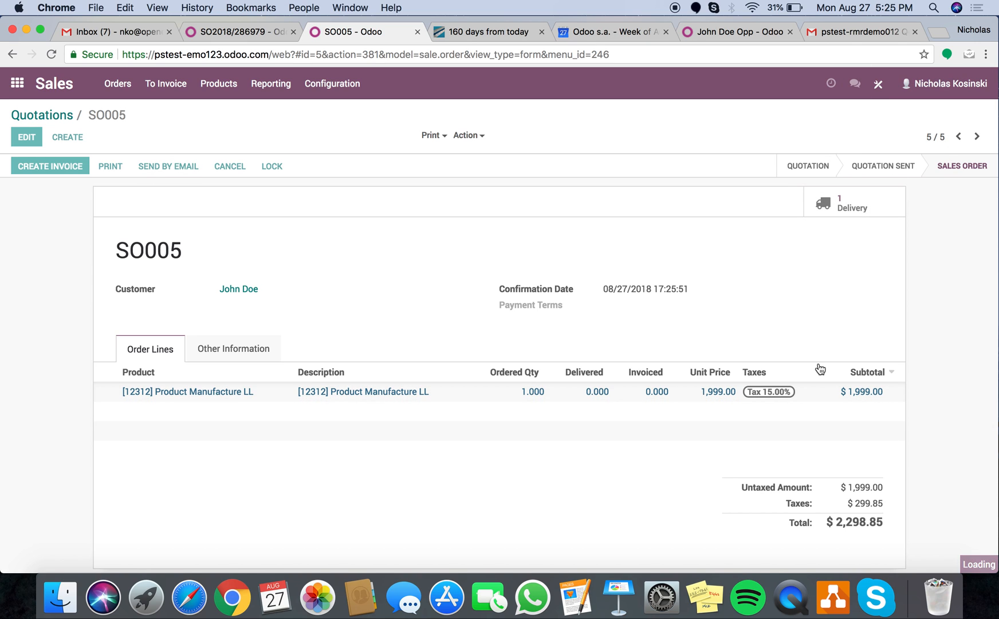
left_click_drag(603, 257, 697, 260)
left_click(743, 268)
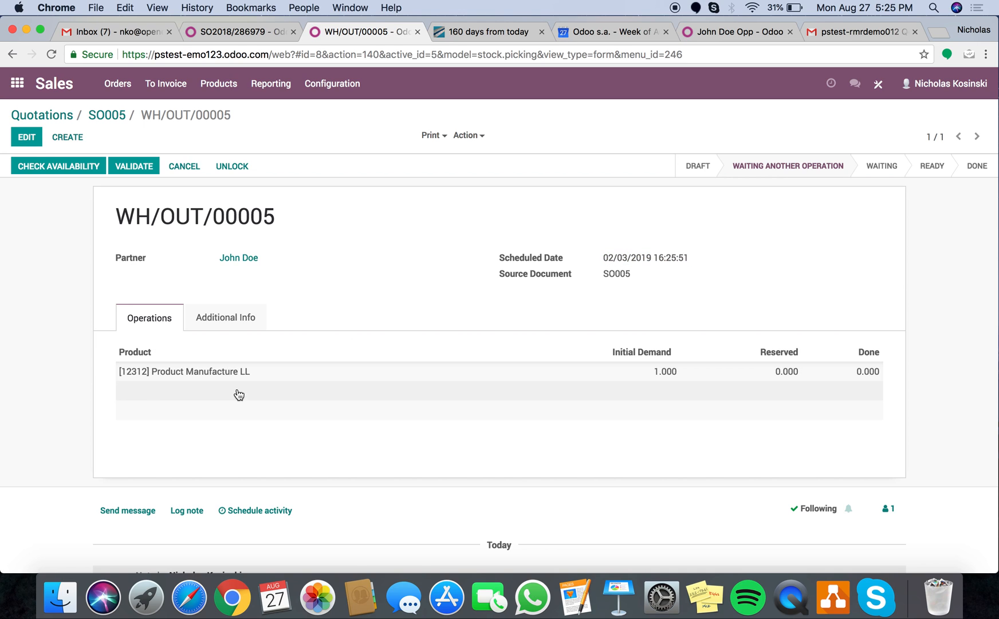
left_click(77, 168)
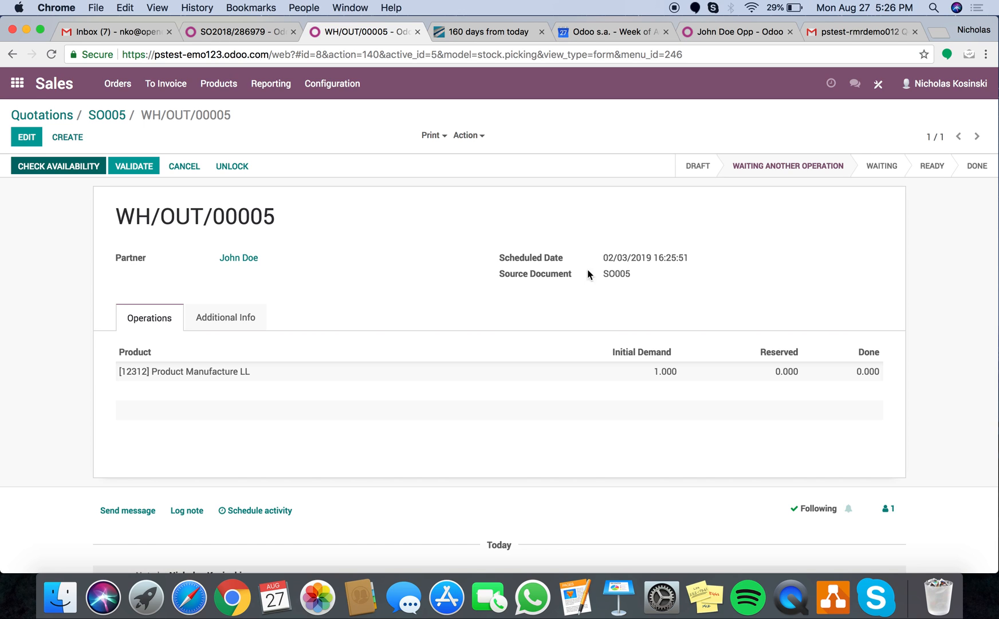
Step: Open the manufacturing order sourced from SO005, review its Deadline Start and log notes, and return to the manufacturing orders list
left_click(17, 84)
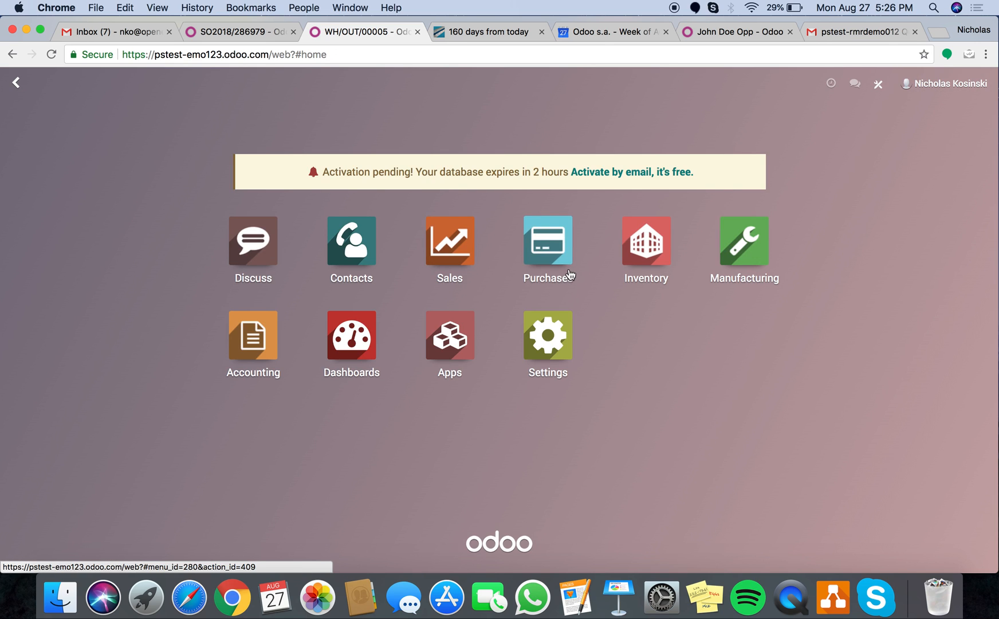
left_click(766, 240)
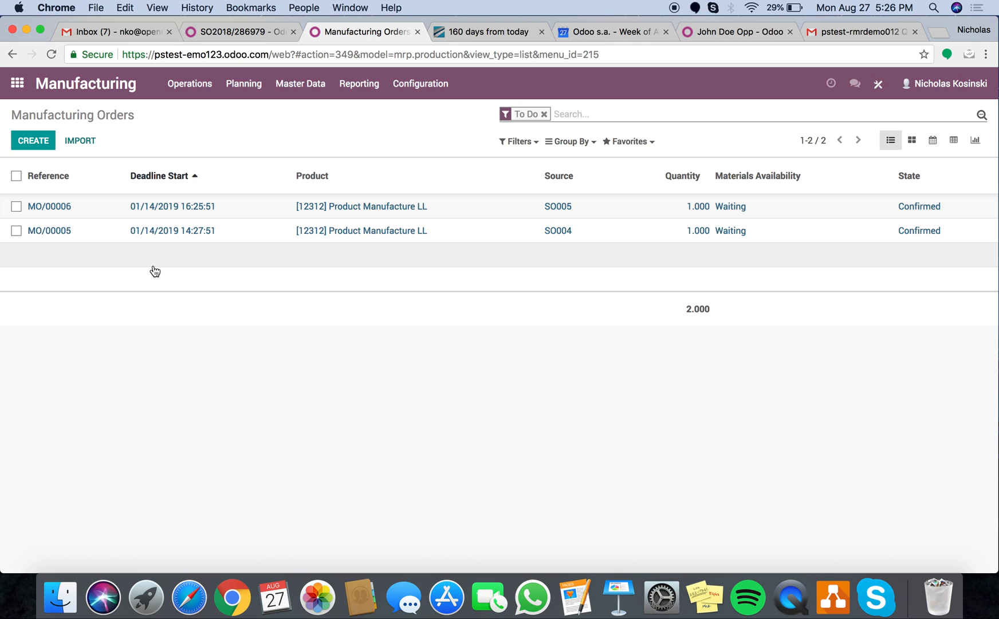
left_click(576, 207)
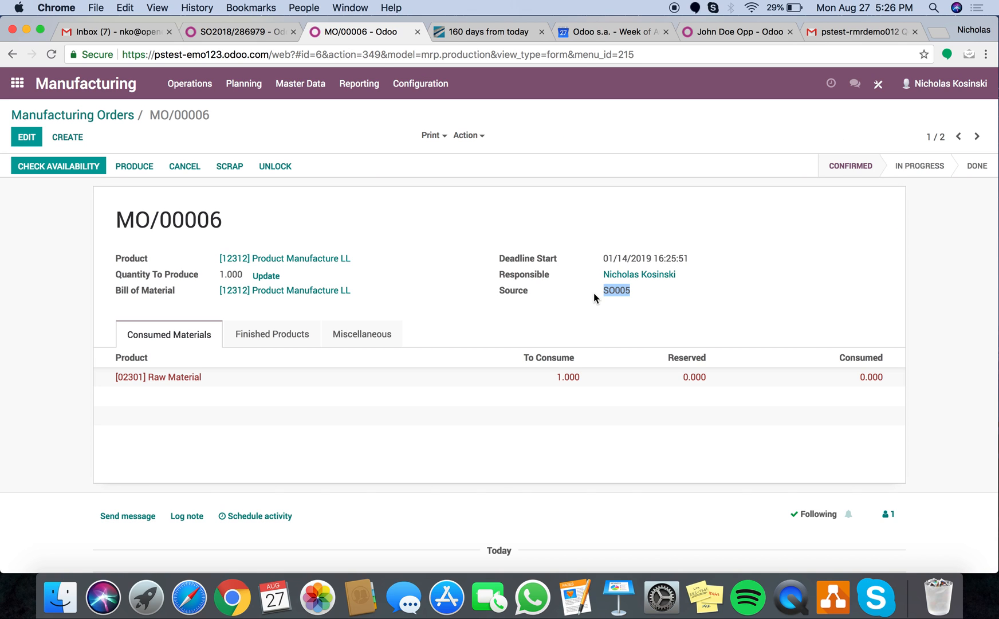
scroll(390, 419, "down", 3)
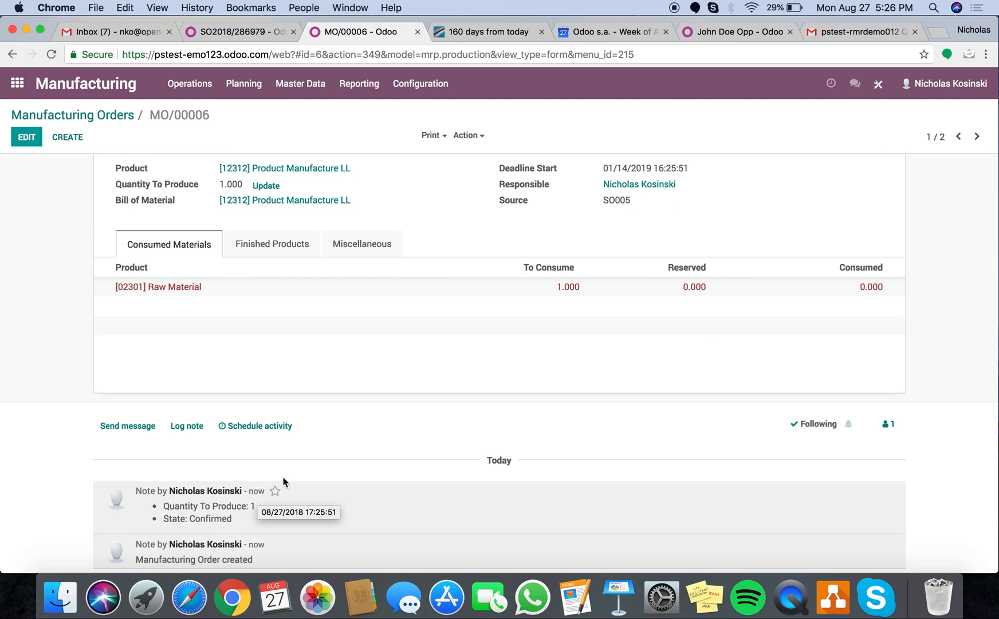
scroll(408, 343, "up", 3)
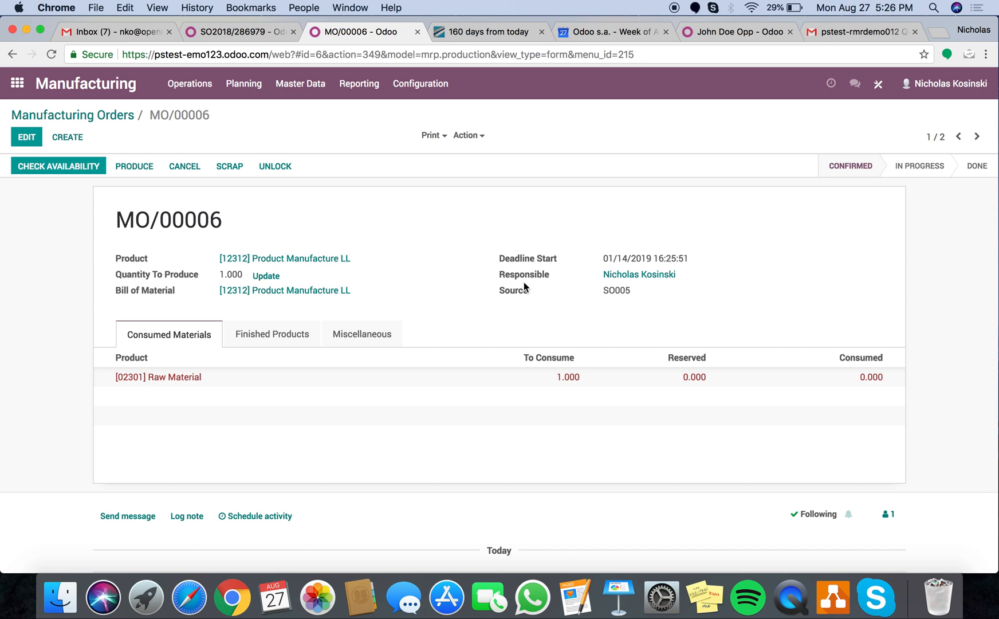
left_click(105, 119)
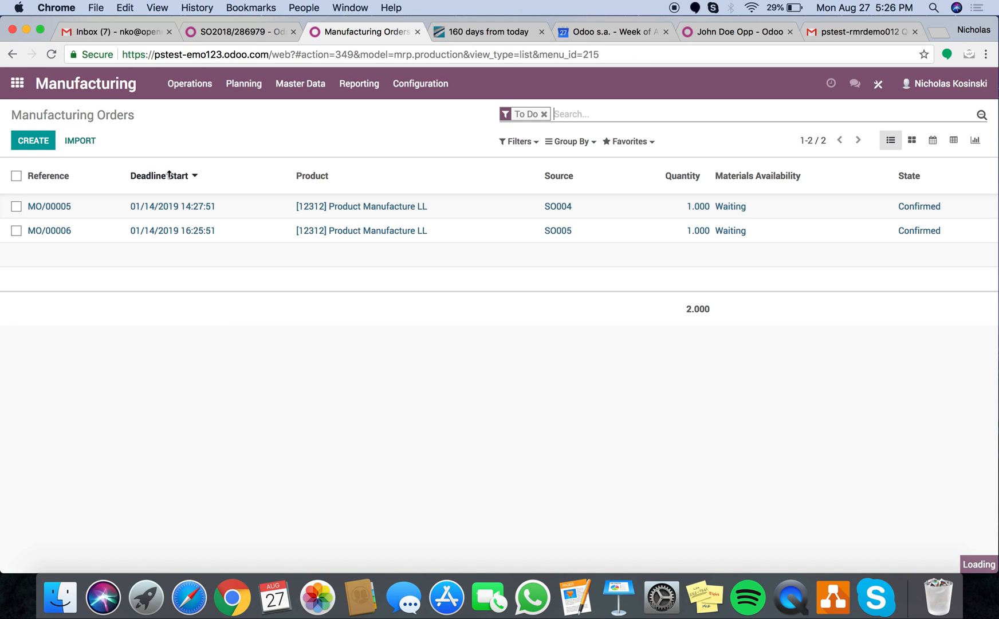
Step: Sort the manufacturing orders by Deadline Start and open the order sourced from SO005
left_click(169, 175)
left_click(179, 175)
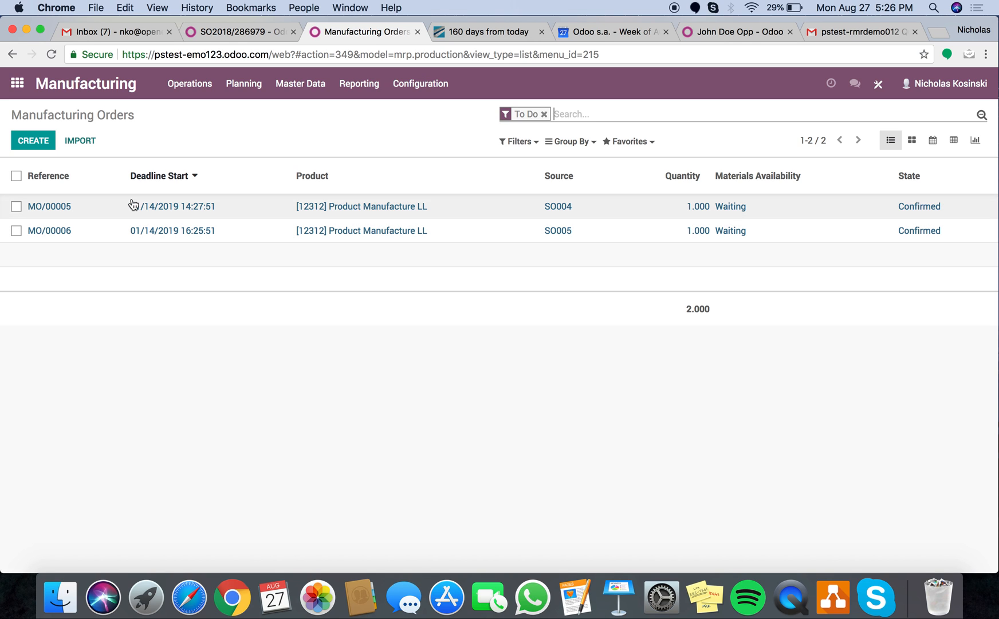
left_click(17, 84)
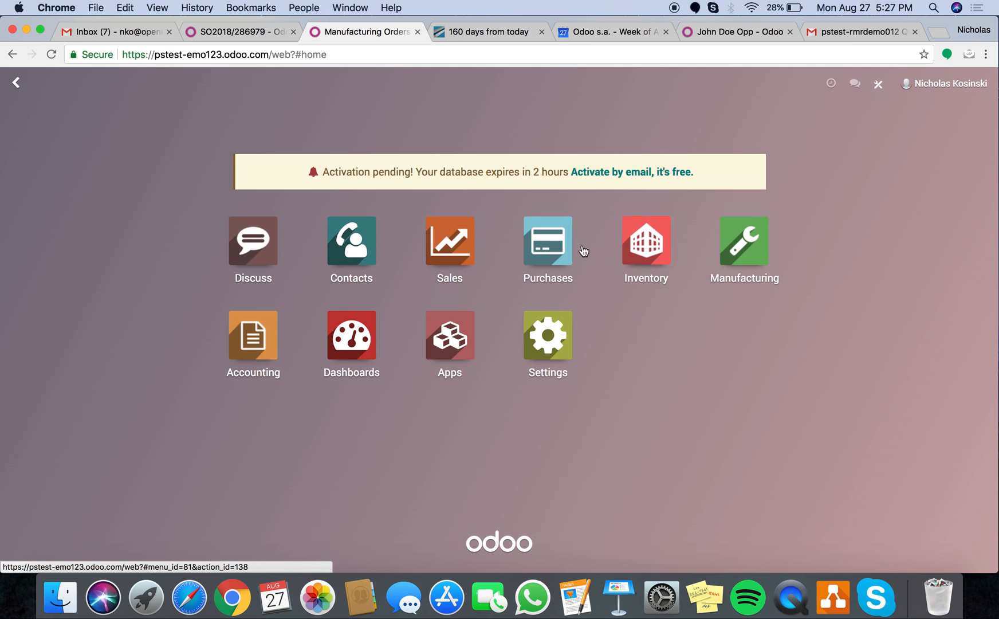
left_click(744, 241)
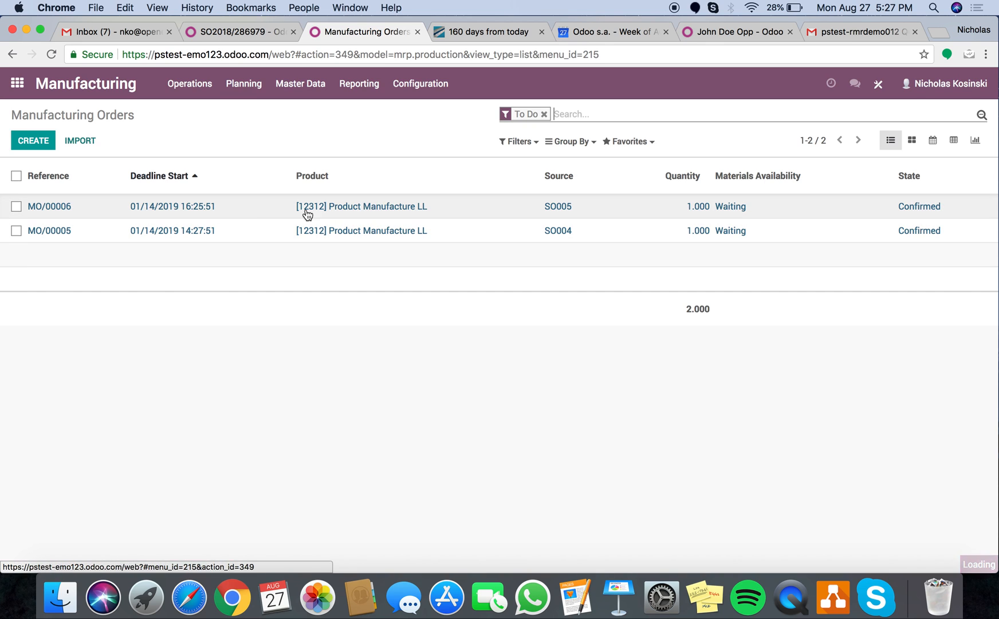
left_click(211, 211)
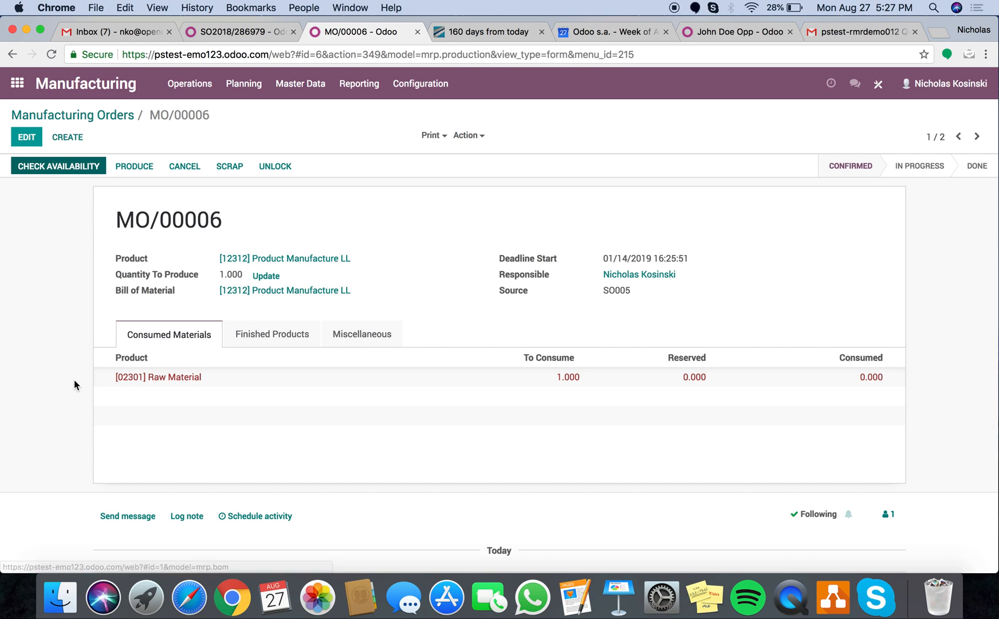
Step: Open the Raw Material [02301] product and review its inventory routes and Vendor X's delivery lead time
left_click(300, 83)
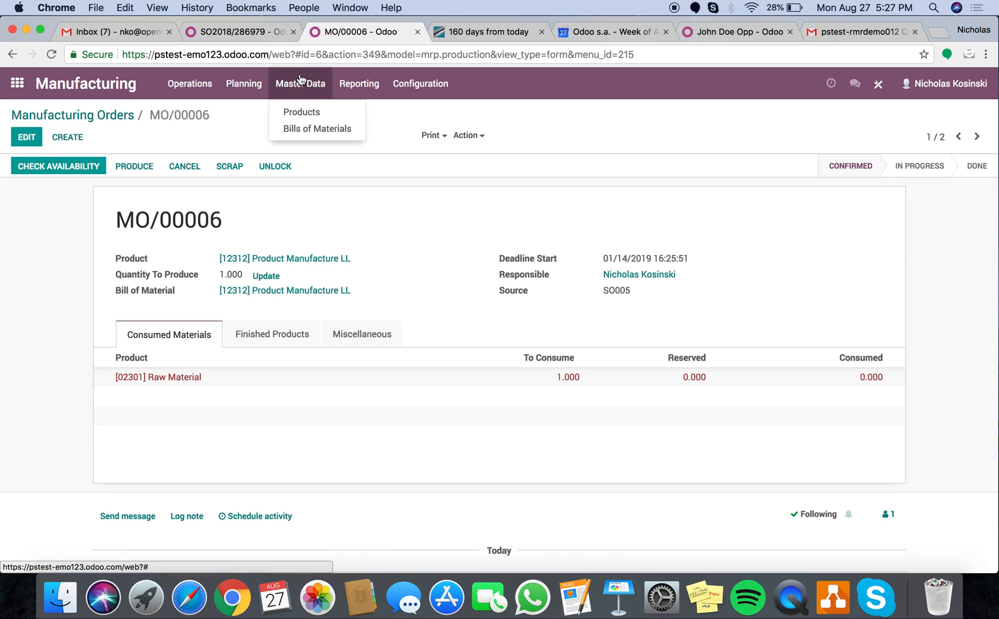
left_click(300, 103)
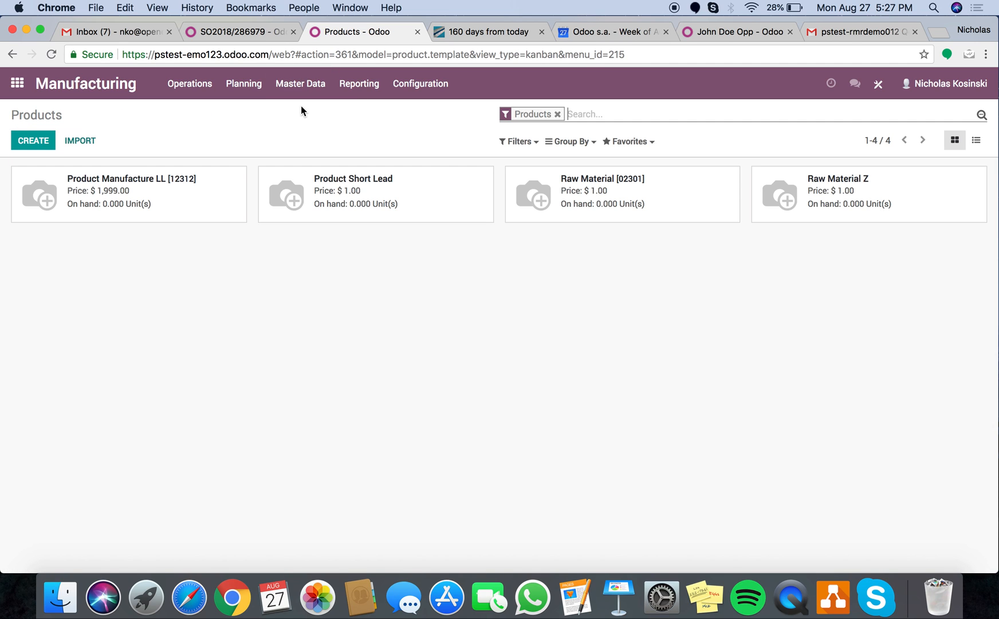
left_click(675, 187)
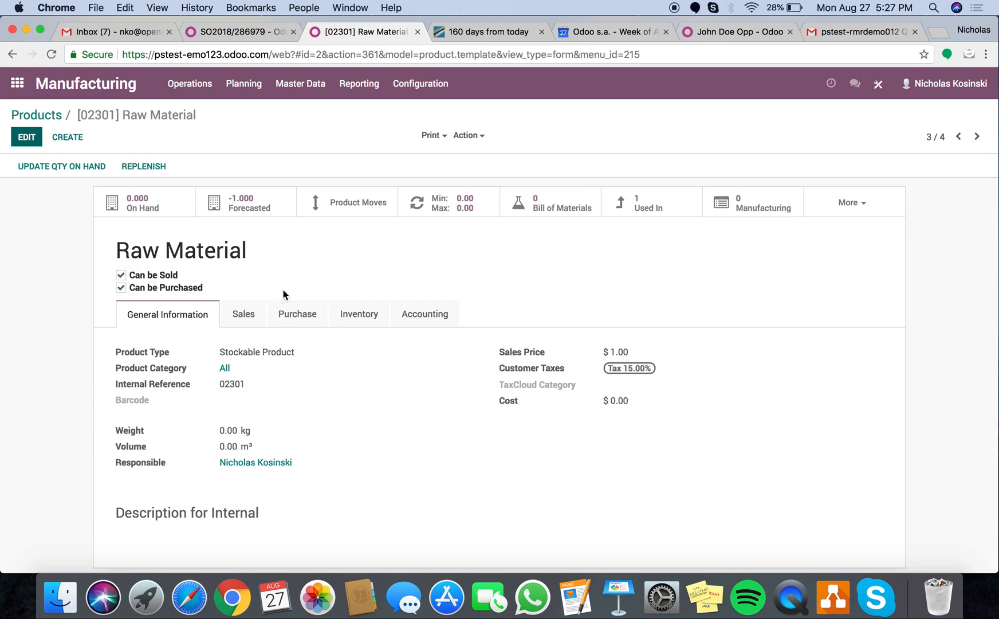
left_click(354, 324)
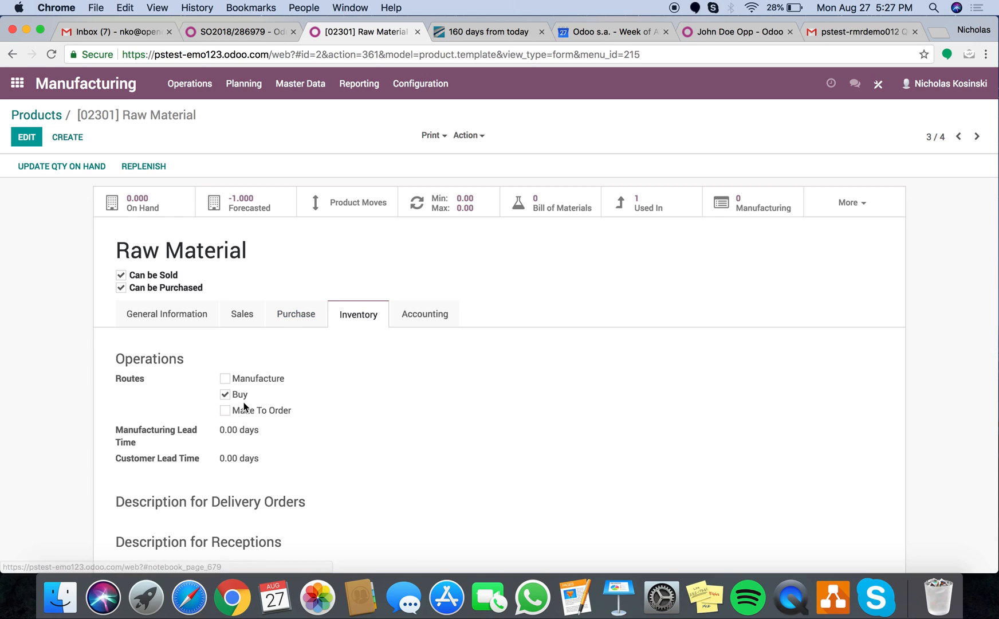
left_click(293, 321)
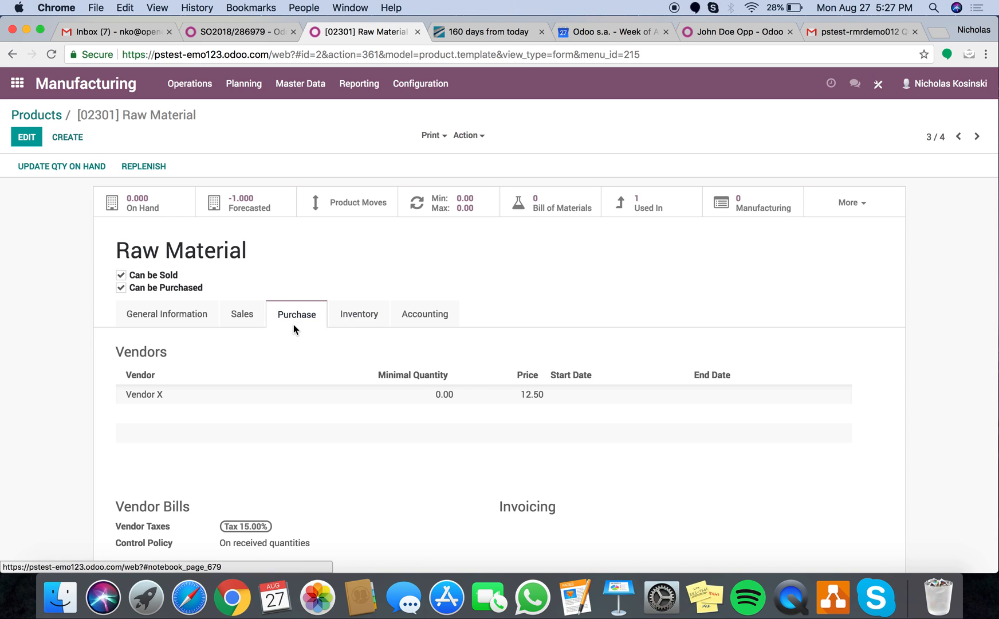
left_click(324, 398)
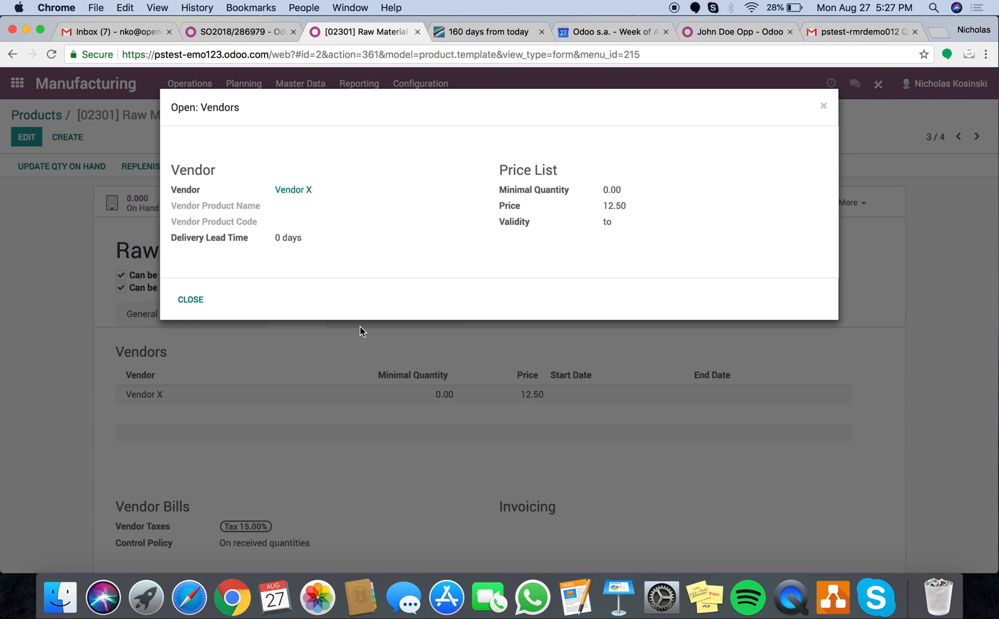
left_click(188, 300)
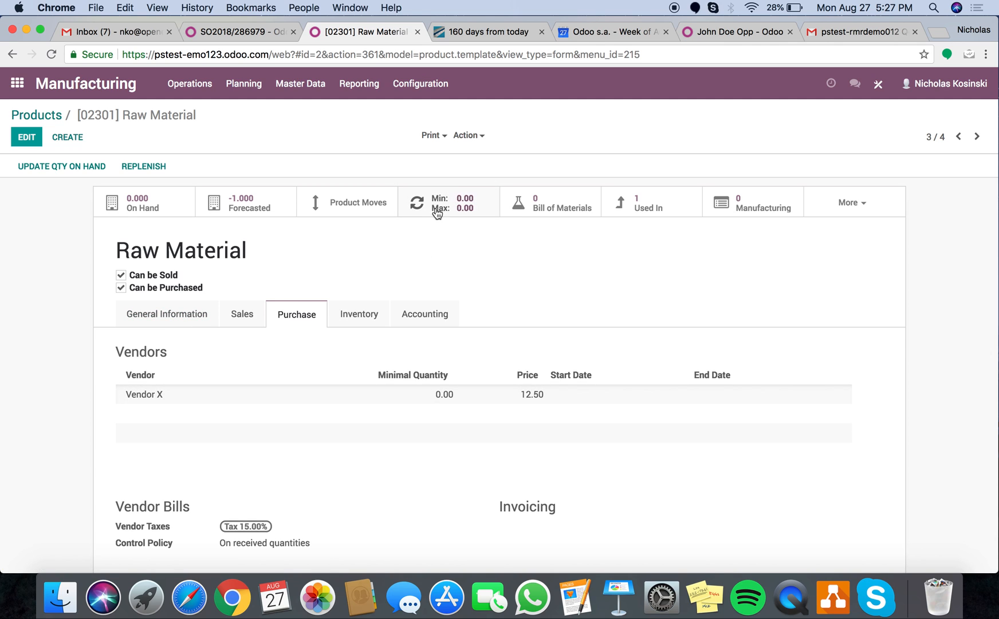
Step: Review the lead time in Raw Material's reordering rule and check the existing requests for quotation in Purchases
left_click(463, 211)
left_click(463, 210)
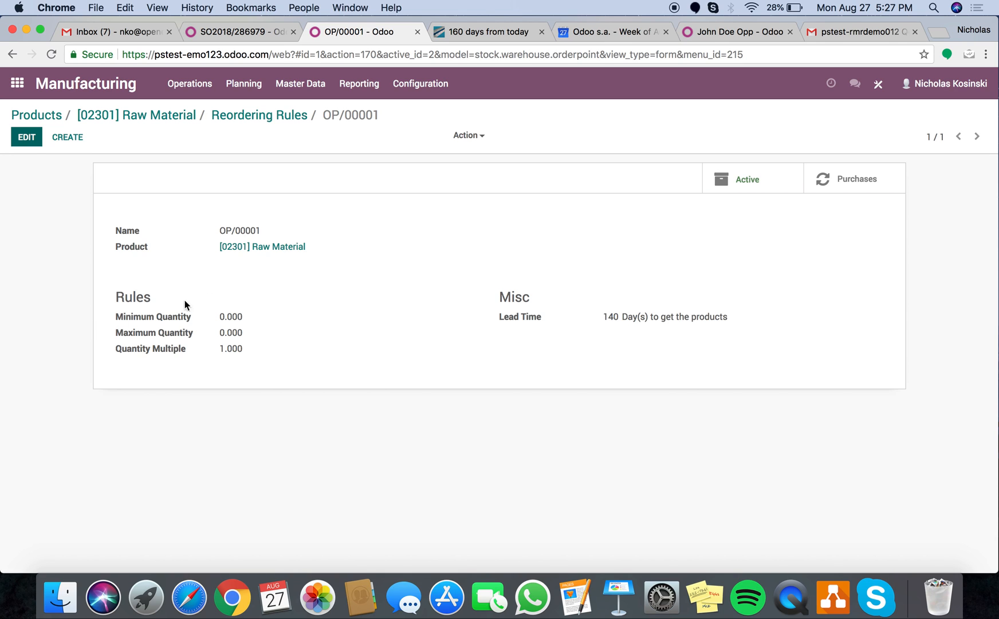
left_click(18, 93)
left_click(556, 235)
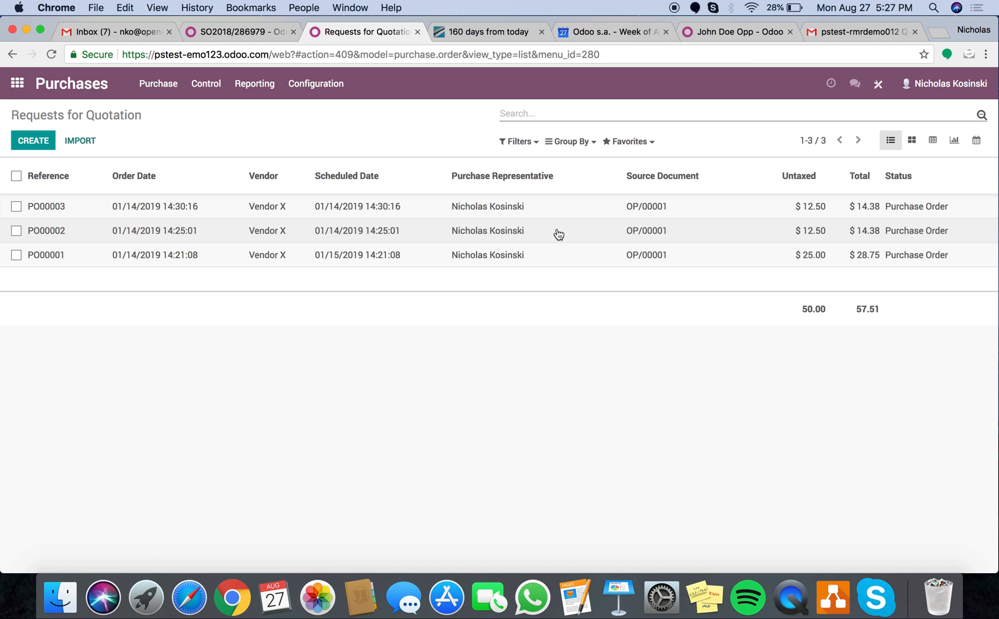
Step: Run the procurement scheduler from Inventory
left_click(13, 89)
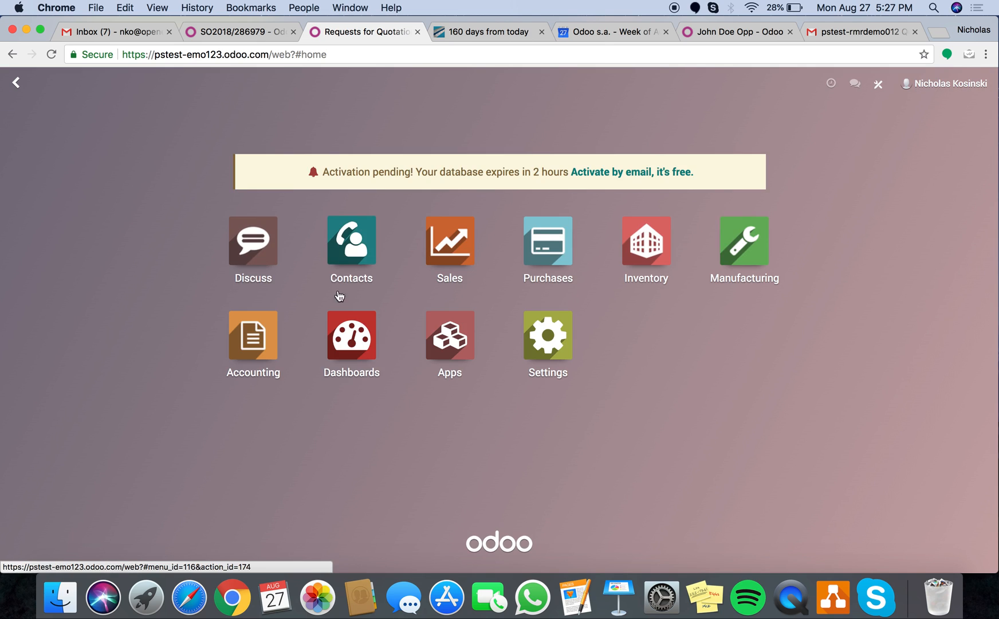
left_click(646, 240)
left_click(211, 83)
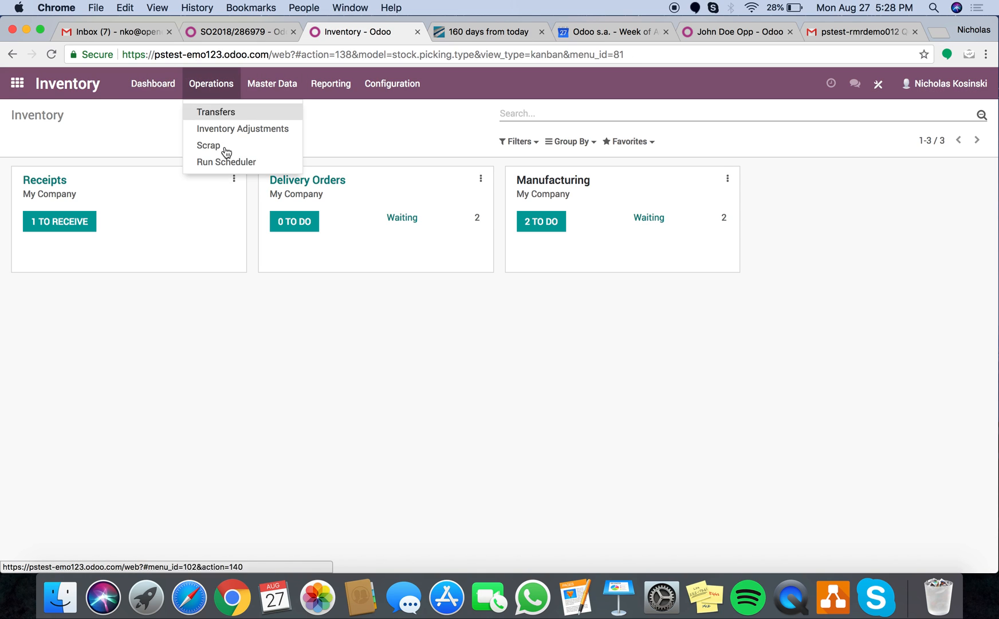
left_click(237, 167)
left_click(244, 199)
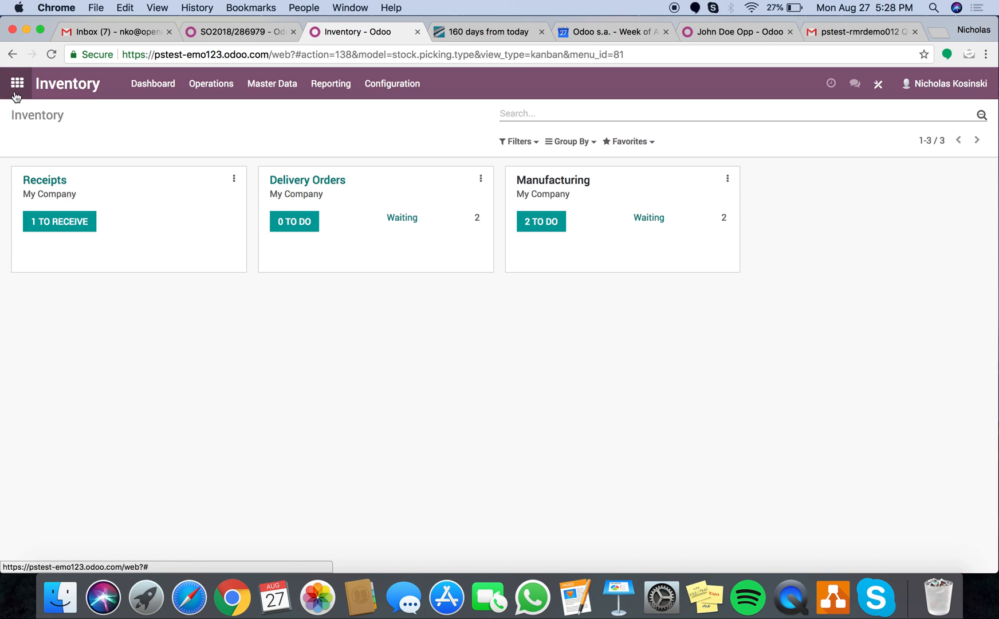
Step: Open request for quotation PO00004 in Purchases and review its Scheduled Date and log notes
left_click(16, 89)
left_click(549, 240)
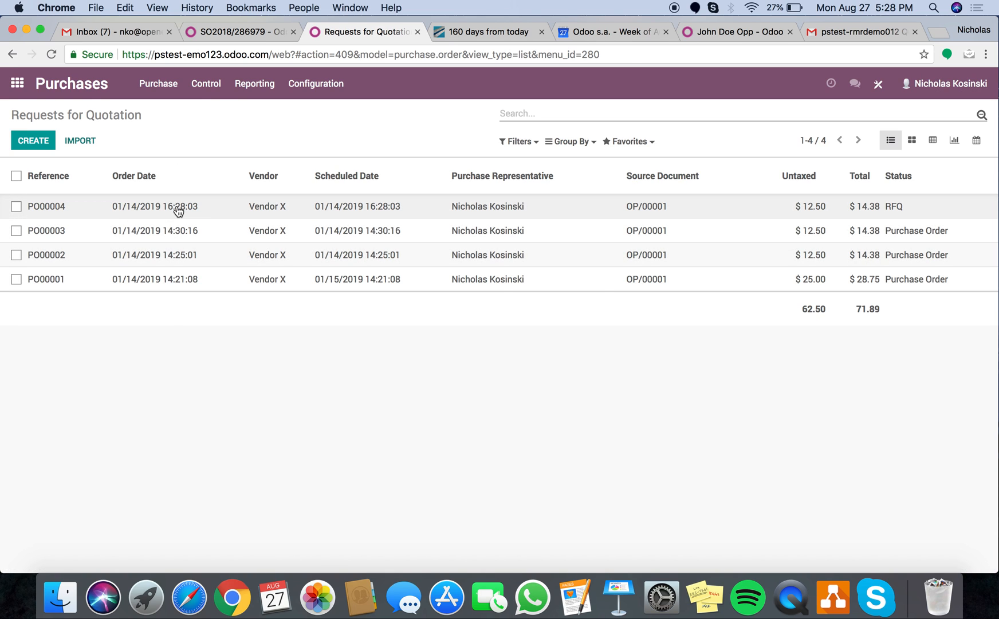
left_click(179, 208)
scroll(296, 512, "down", 3)
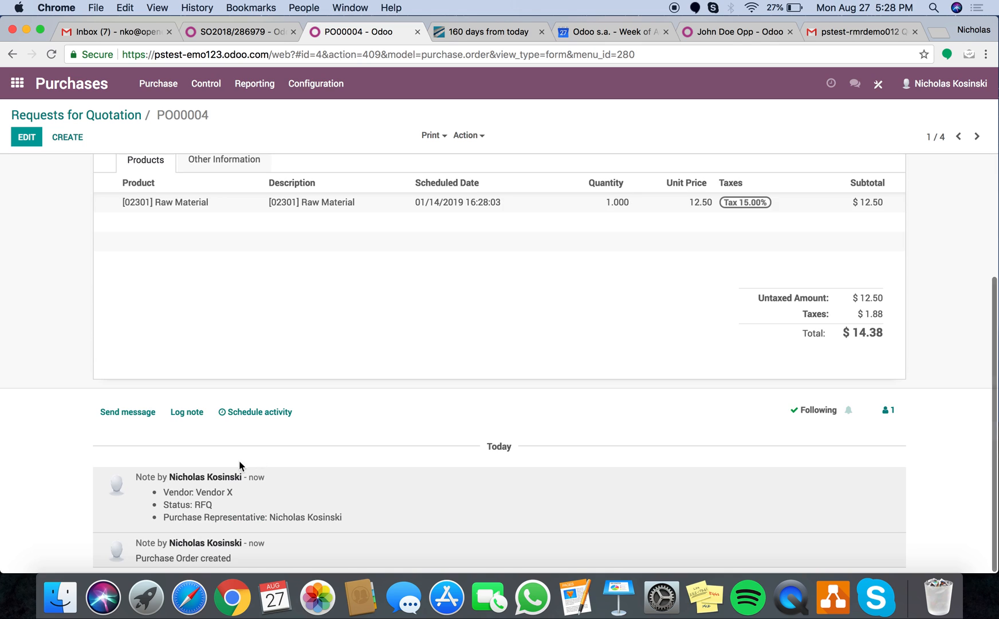
scroll(304, 448, "up", 3)
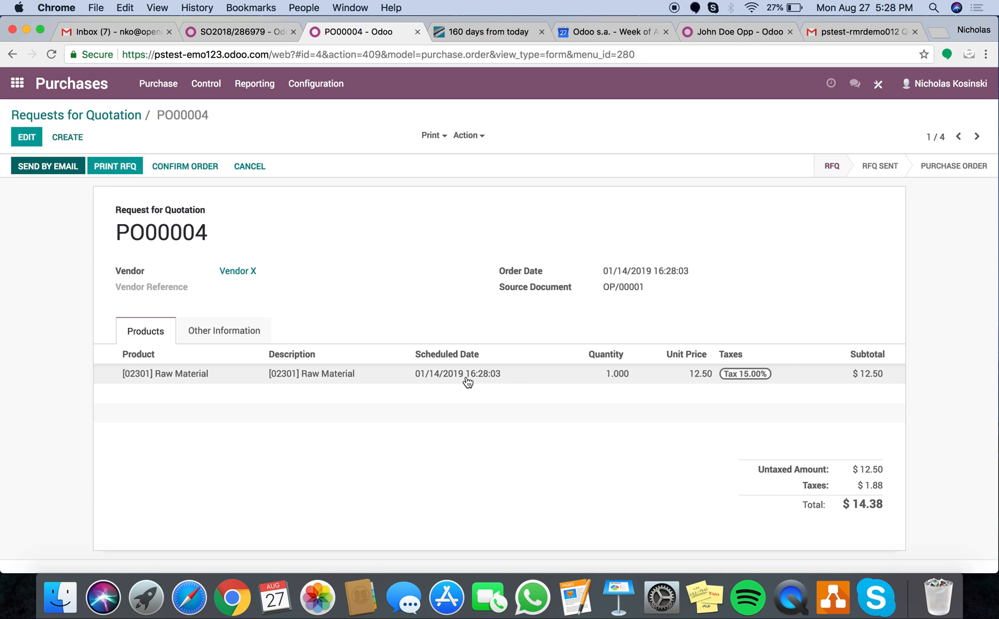
Step: Confirm purchase order PO00004 and open its receipt to check the Scheduled Date
left_click(200, 171)
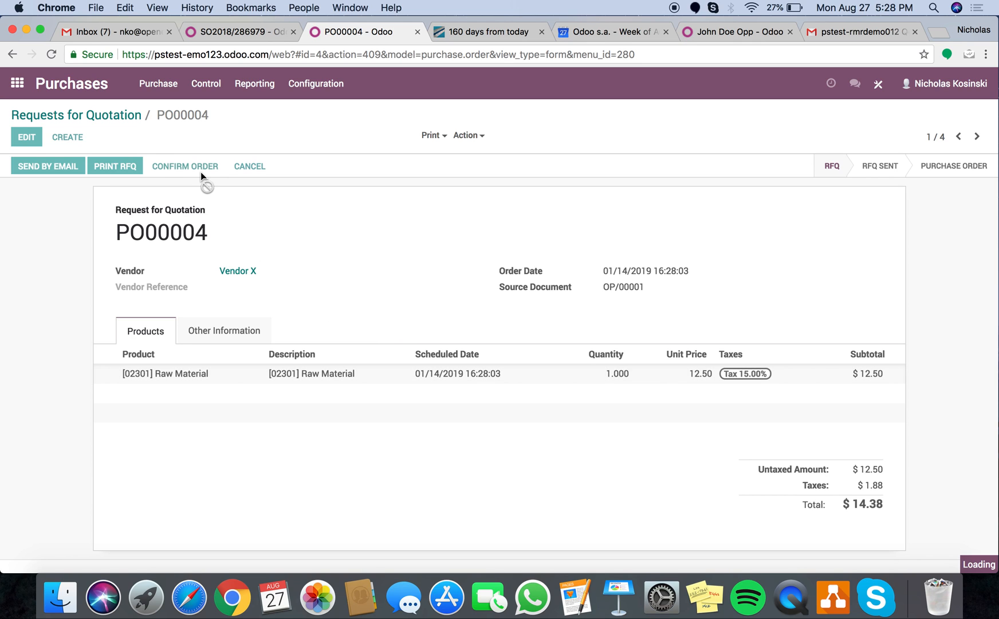
left_click(761, 208)
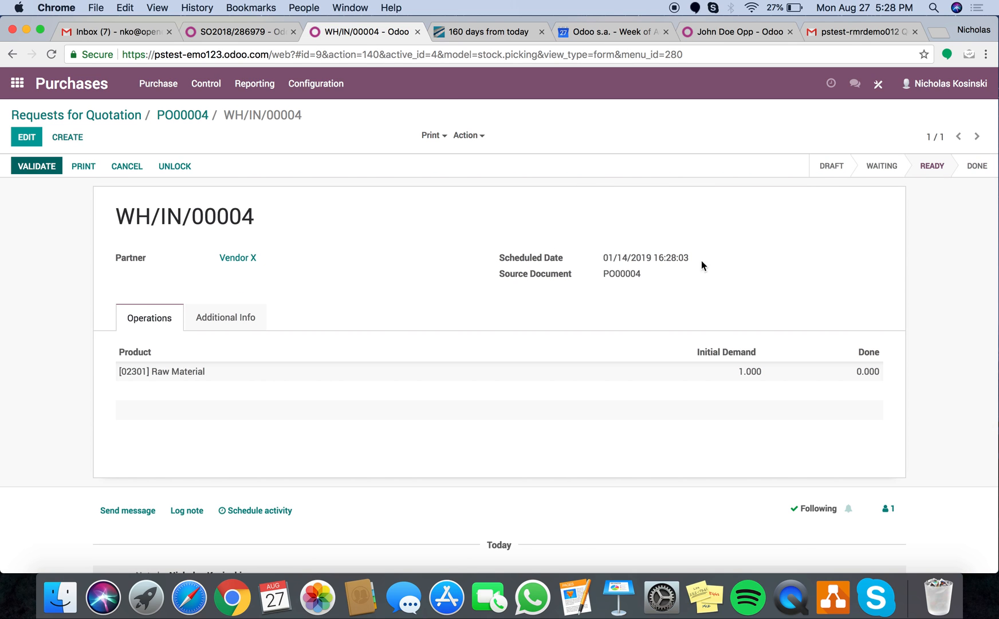
left_click(53, 122)
Step: Open the Sales settings and search them for "secu"
left_click(17, 83)
left_click(450, 243)
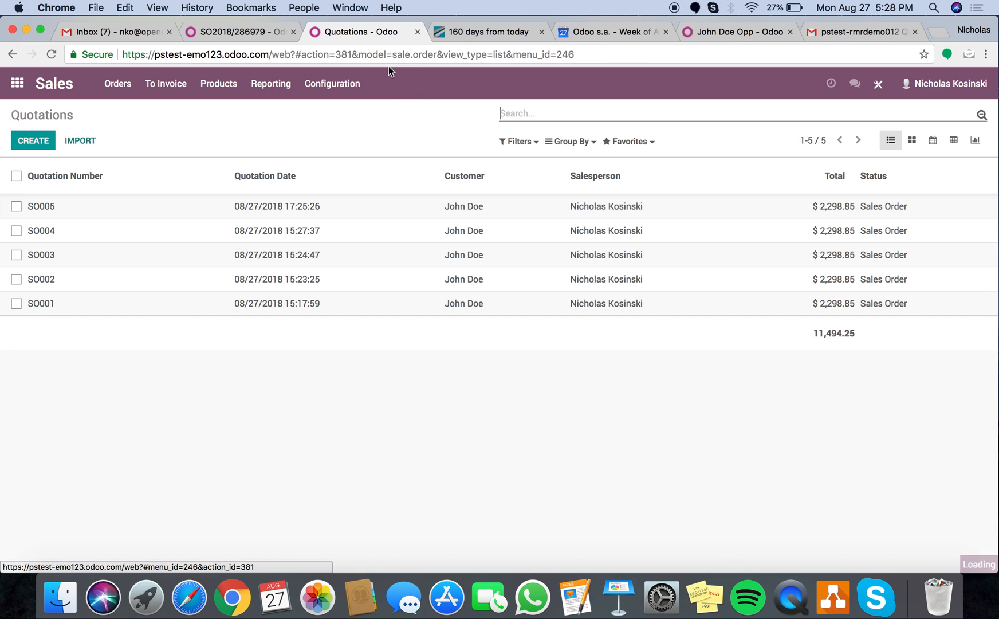
left_click(338, 82)
left_click(338, 98)
left_click(338, 93)
left_click(340, 115)
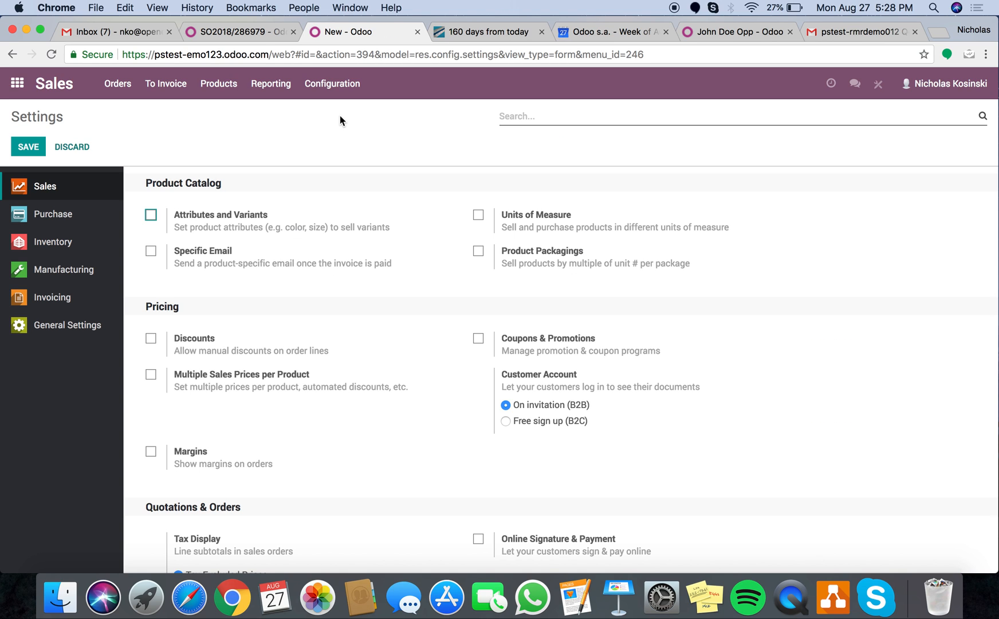
left_click(522, 116)
type("sec")
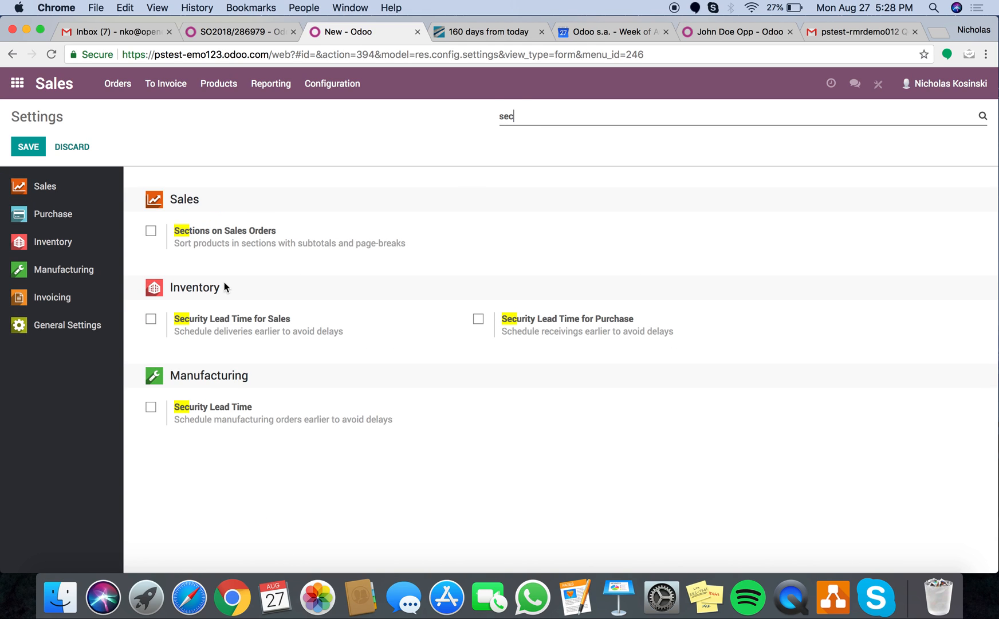
type("c")
key("BackSpace")
type("u")
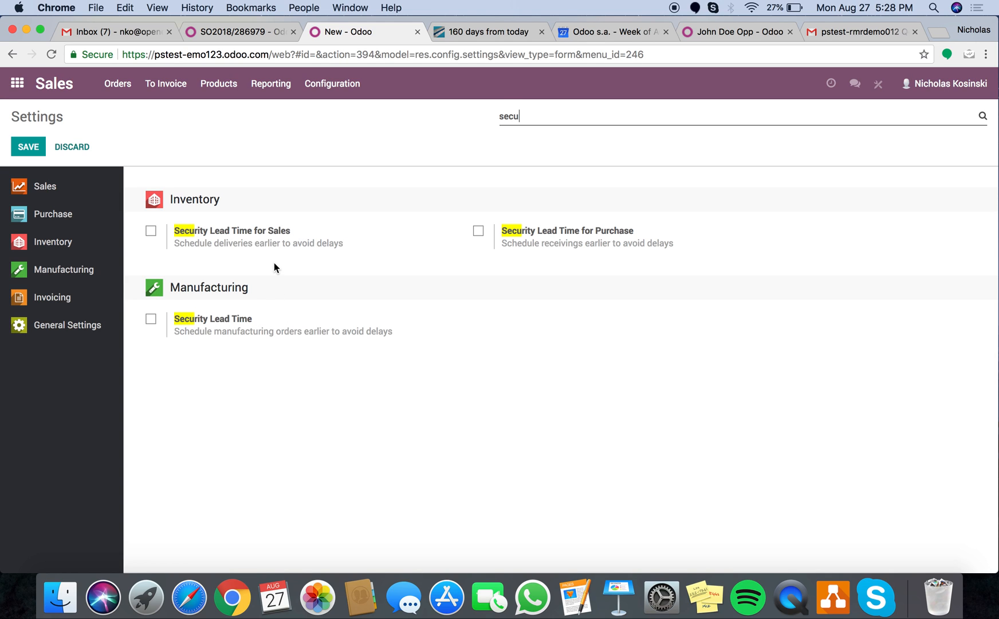
Step: Enable Security Lead Time for Sales and examine the description of its expected delivery date offset
left_click(151, 230)
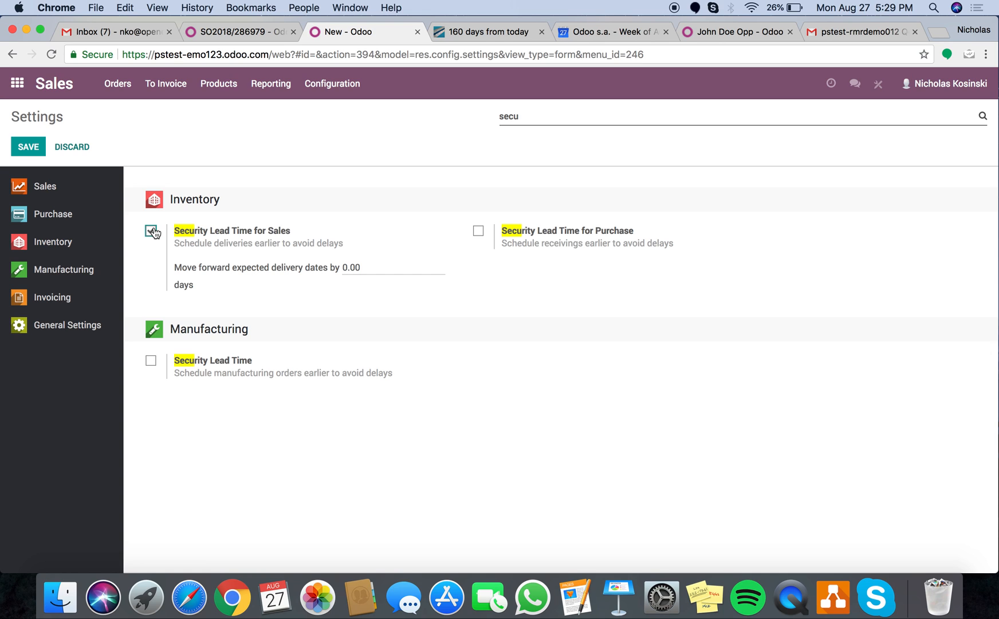
key("Tab")
mouse_move(304, 265)
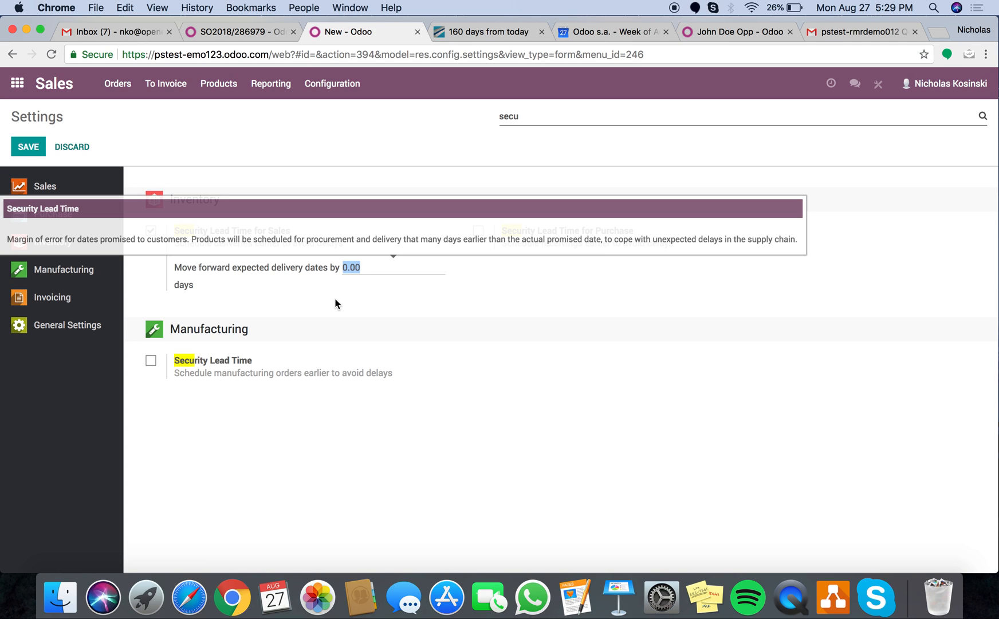
left_click(335, 303)
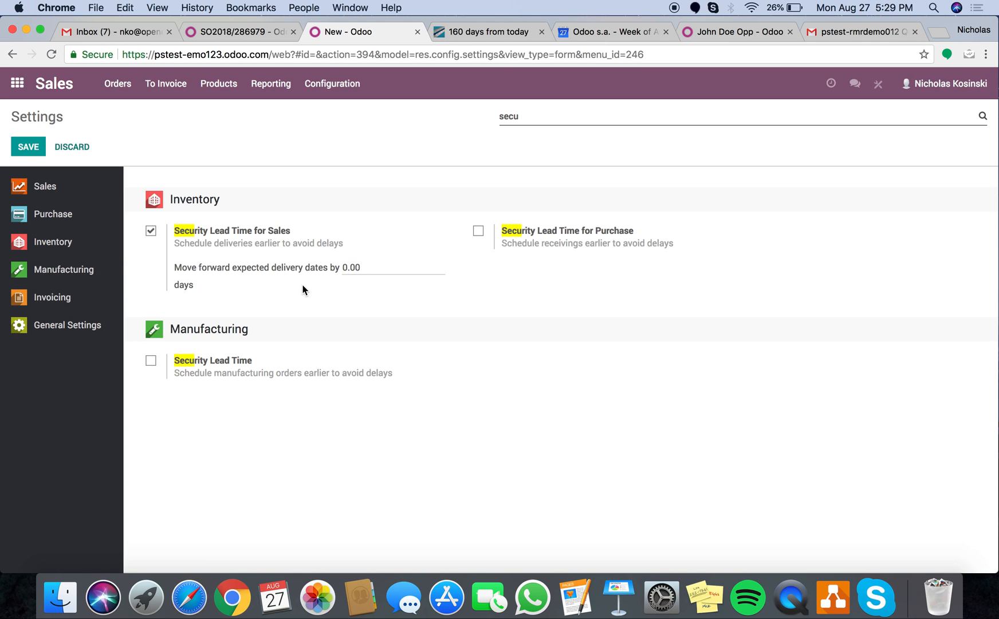
mouse_move(303, 290)
left_click_drag(385, 265, 320, 264)
left_click(375, 265)
Step: Enable Security Lead Time for Purchase and for Manufacturing and examine their day offsets
left_click(479, 231)
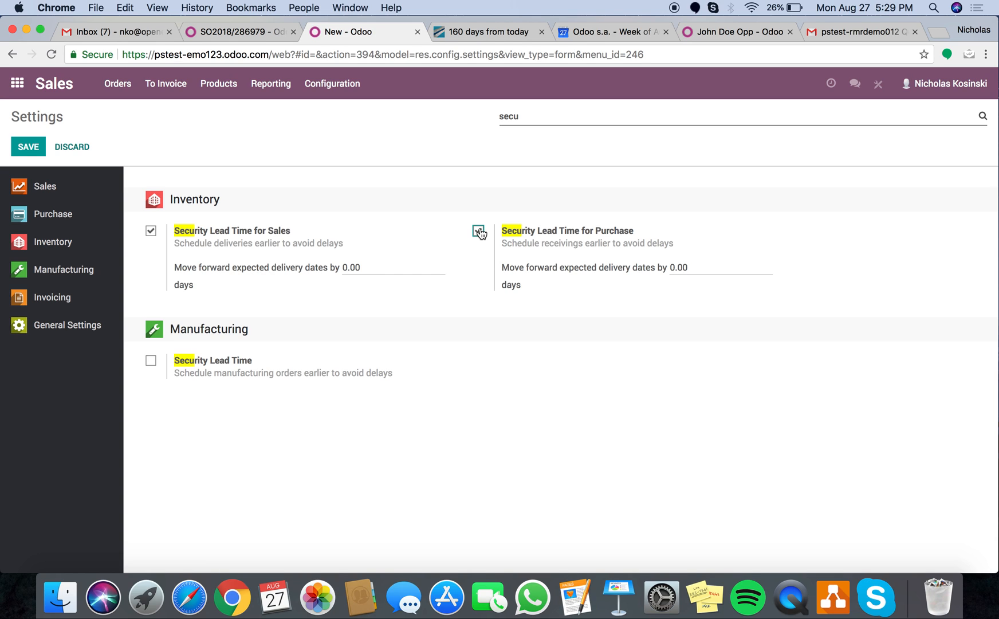
left_click_drag(711, 267, 666, 269)
left_click(148, 364)
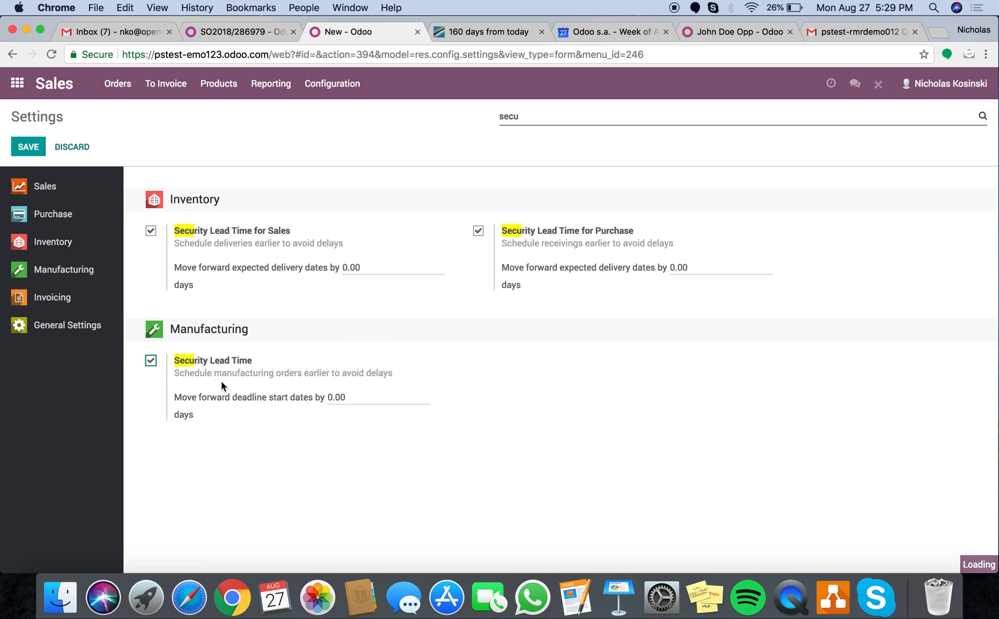
left_click_drag(359, 398, 320, 398)
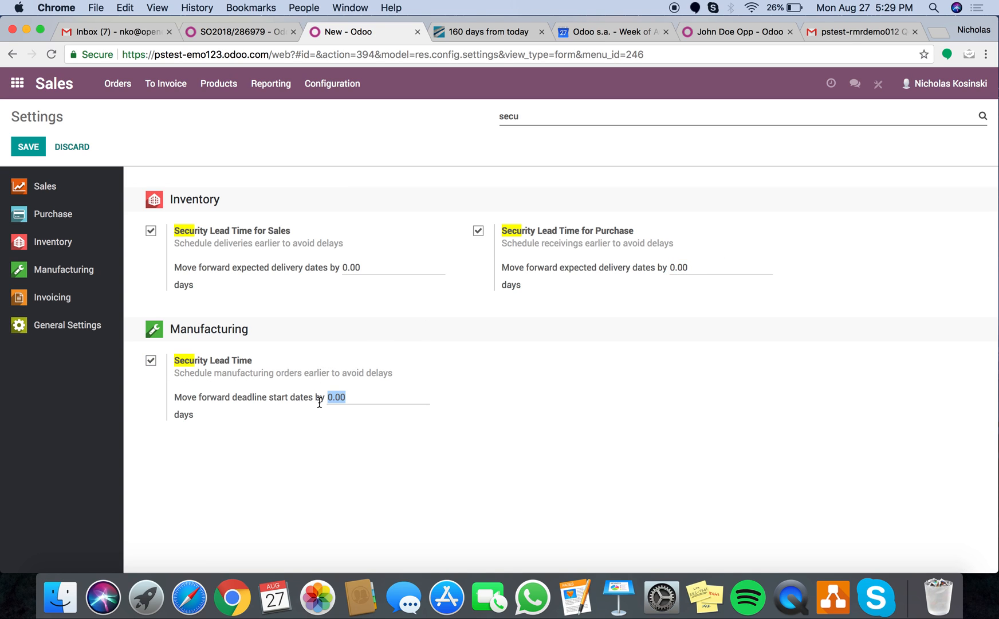
left_click(336, 492)
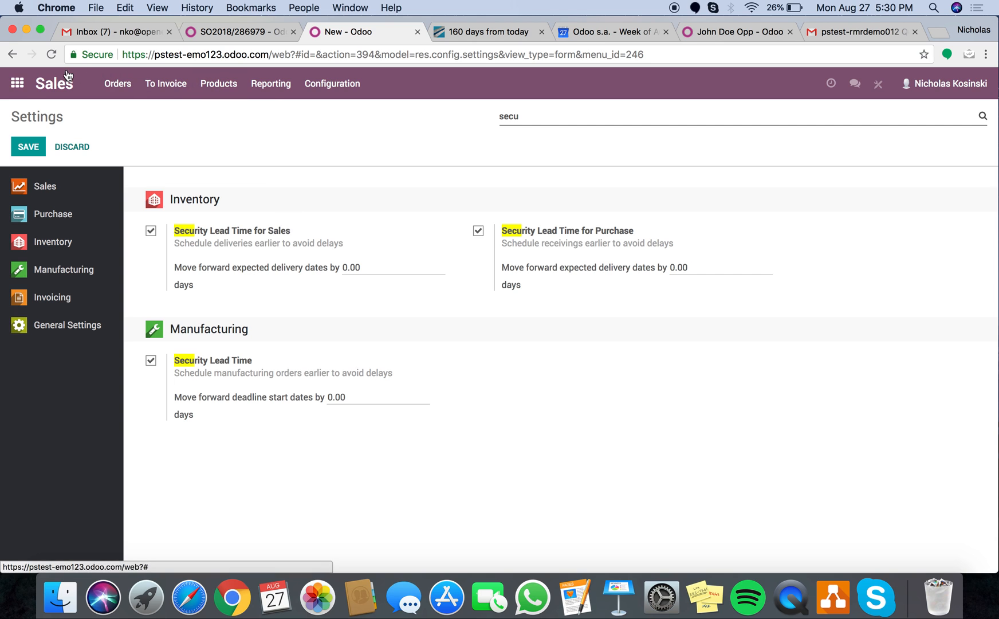
Step: Leave the settings and open the Master Production Schedule in Manufacturing to examine its product rows
left_click(20, 82)
left_click(296, 191)
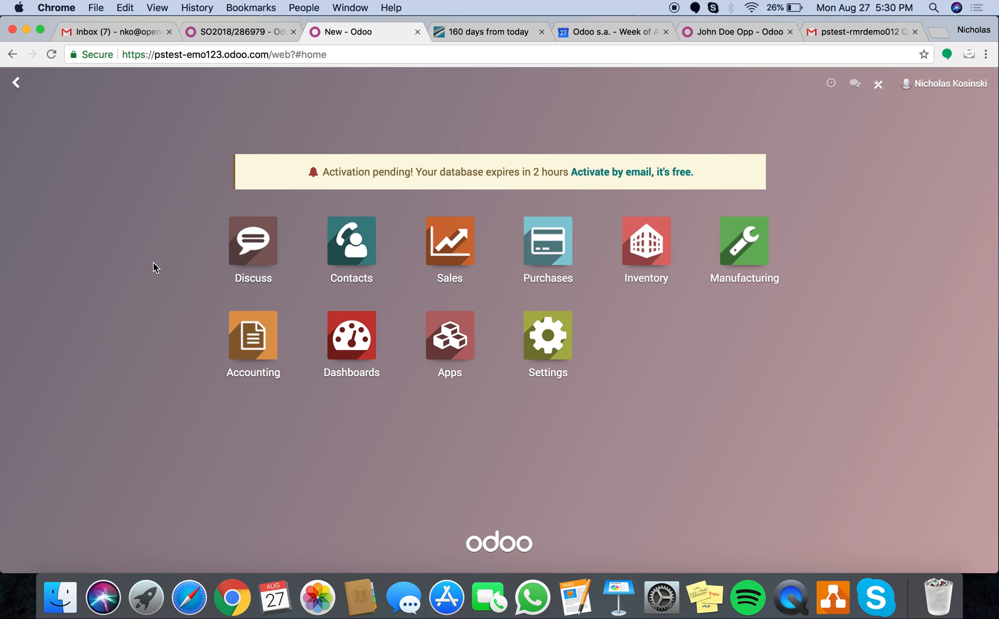
left_click(744, 243)
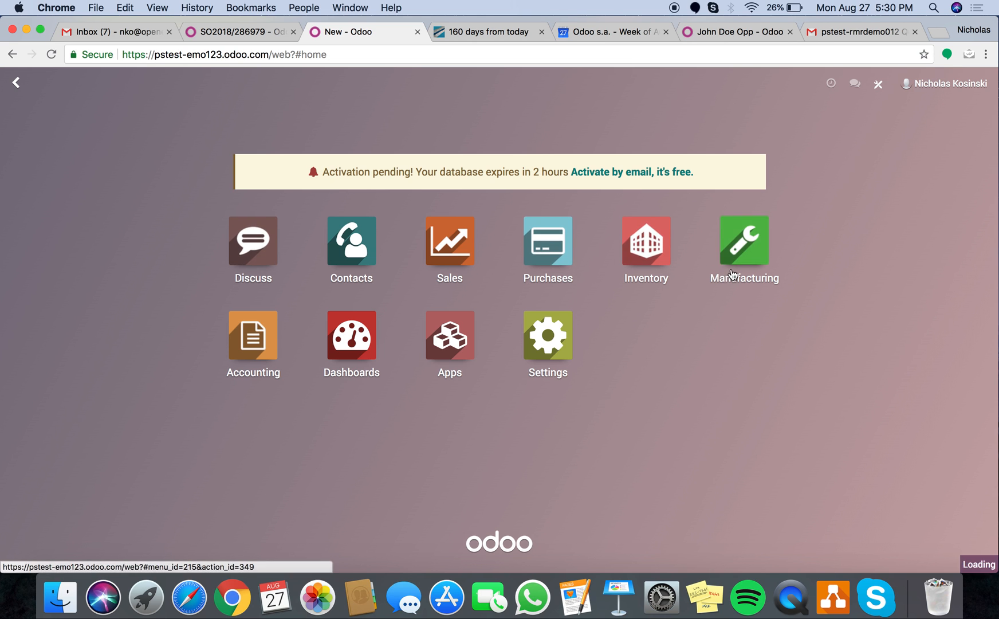
left_click(280, 85)
left_click(243, 86)
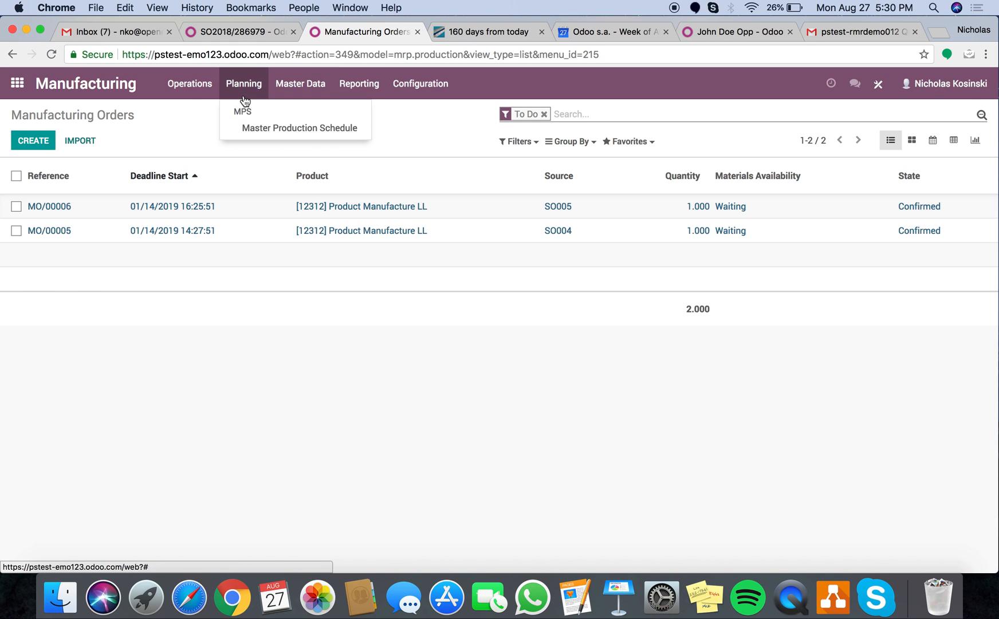
left_click(248, 125)
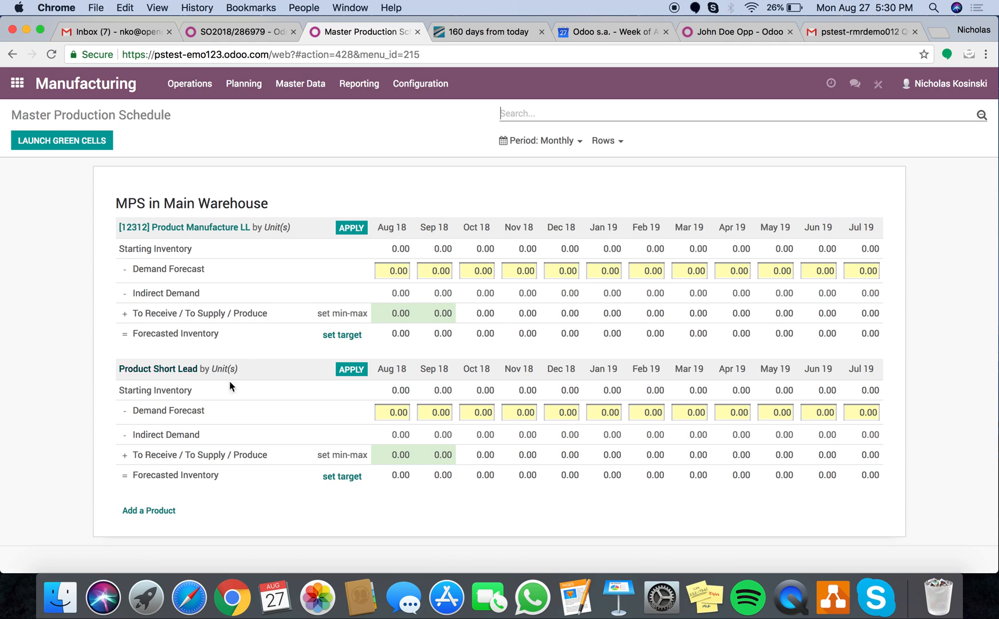
Step: Compare the Master Production Schedule by week and by day, return it to the Weekly period and view the row options
left_click(550, 140)
left_click(558, 185)
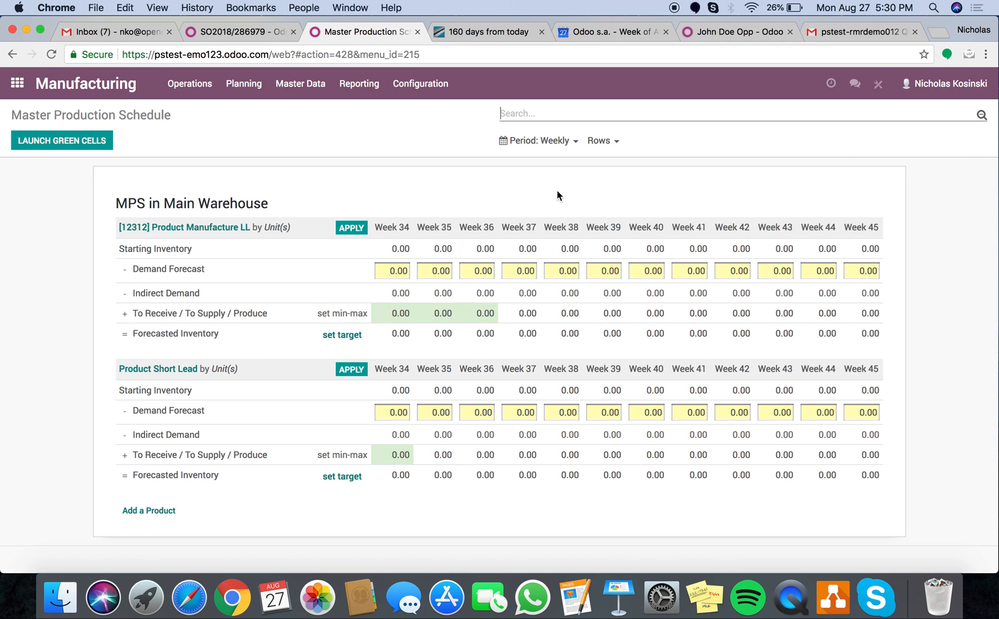
left_click(547, 146)
left_click(551, 196)
left_click(547, 142)
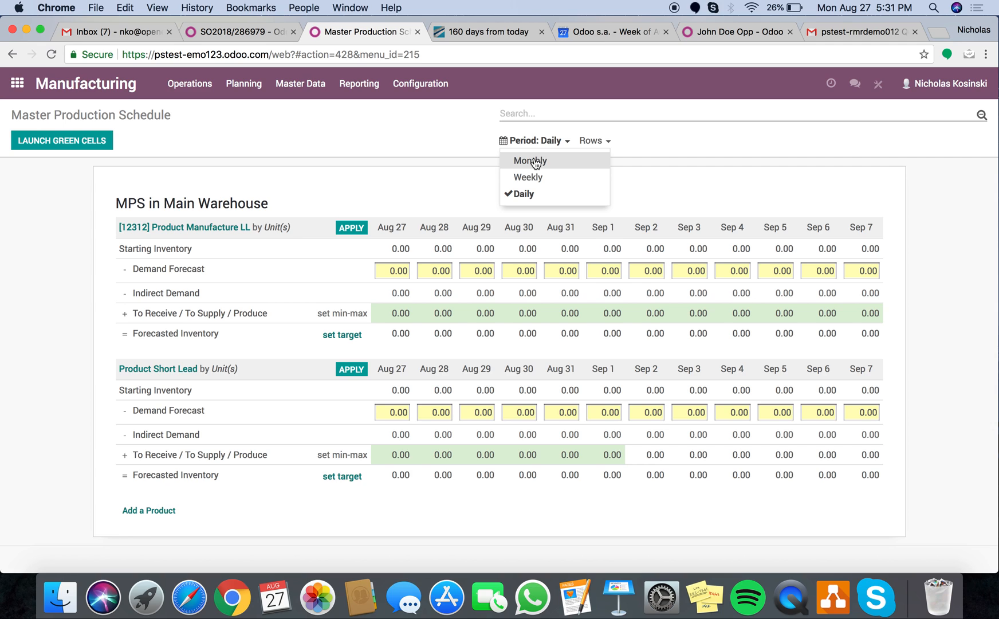
left_click(548, 178)
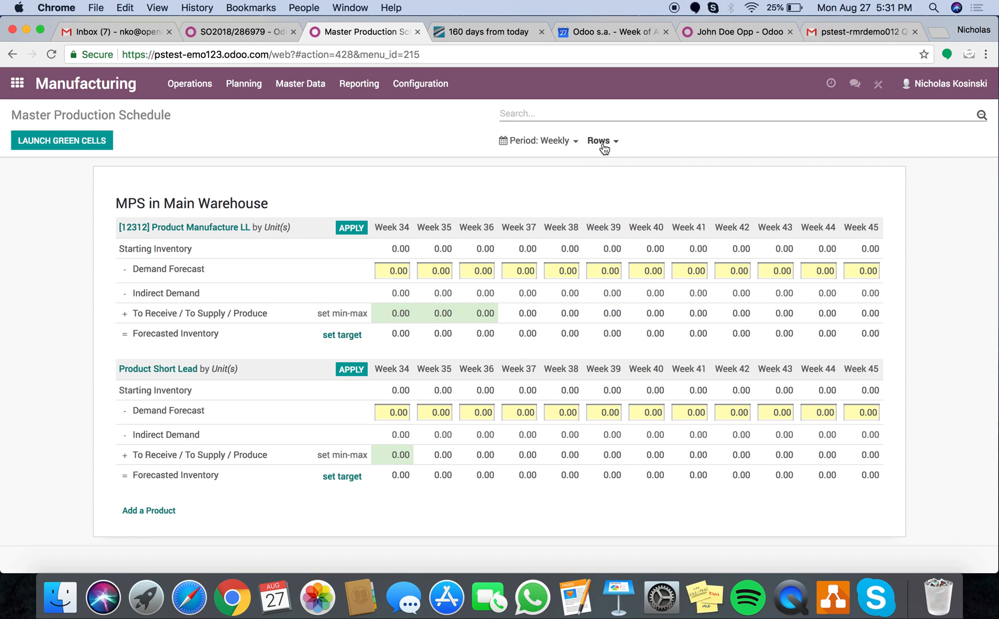
left_click(603, 144)
left_click(544, 172)
Step: Open Product Short Lead from the schedule and display its bill of materials as the BoM Structure & Cost report
left_click(154, 372)
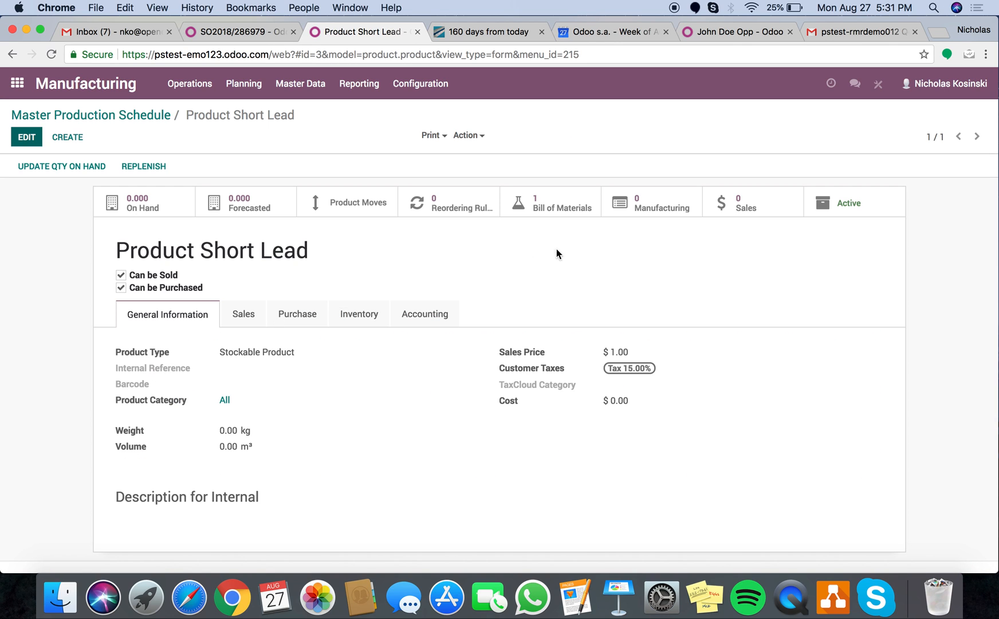
left_click(547, 198)
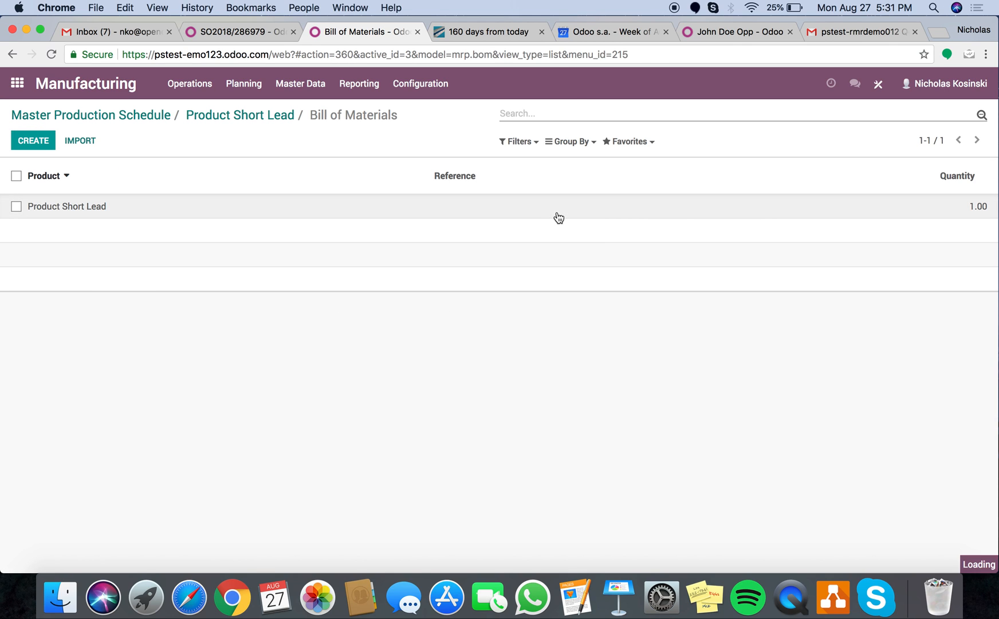
left_click(558, 219)
left_click(738, 188)
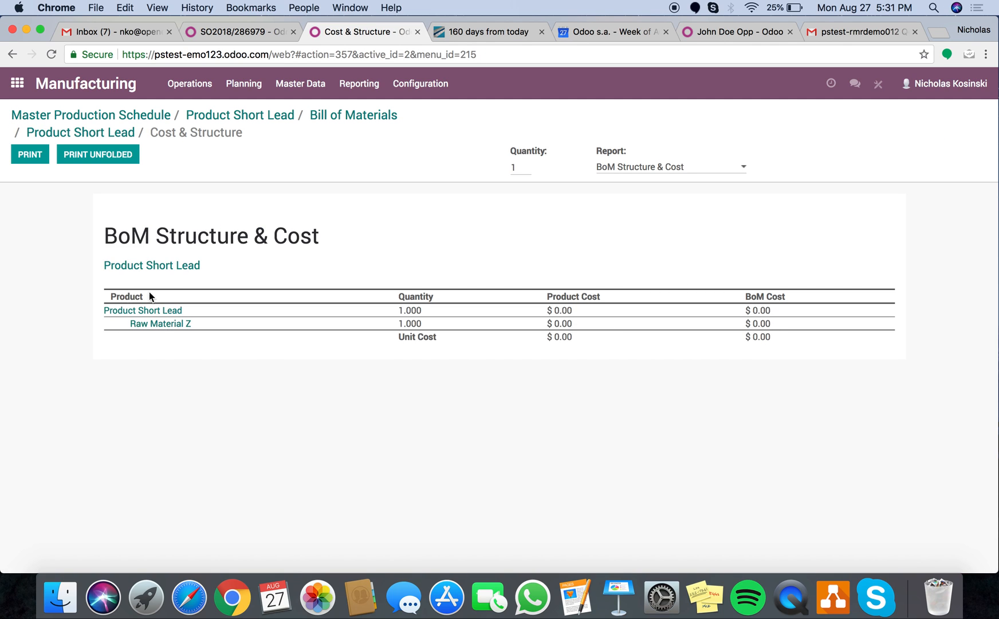
Step: Open Raw Material Z from the report and examine its vendor and its reordering rule's Lead Time
left_click(191, 326)
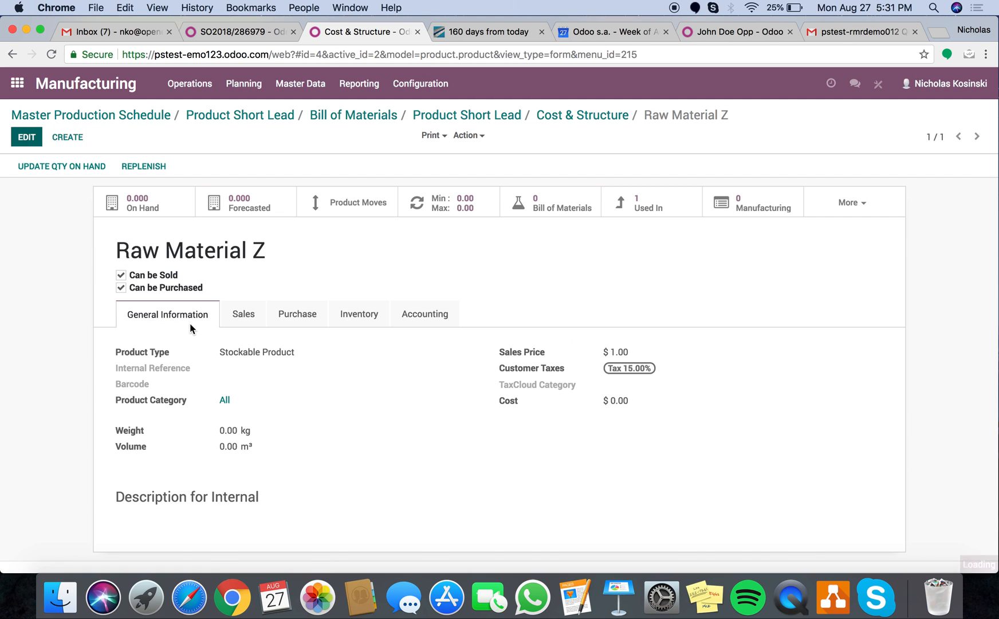
left_click(280, 314)
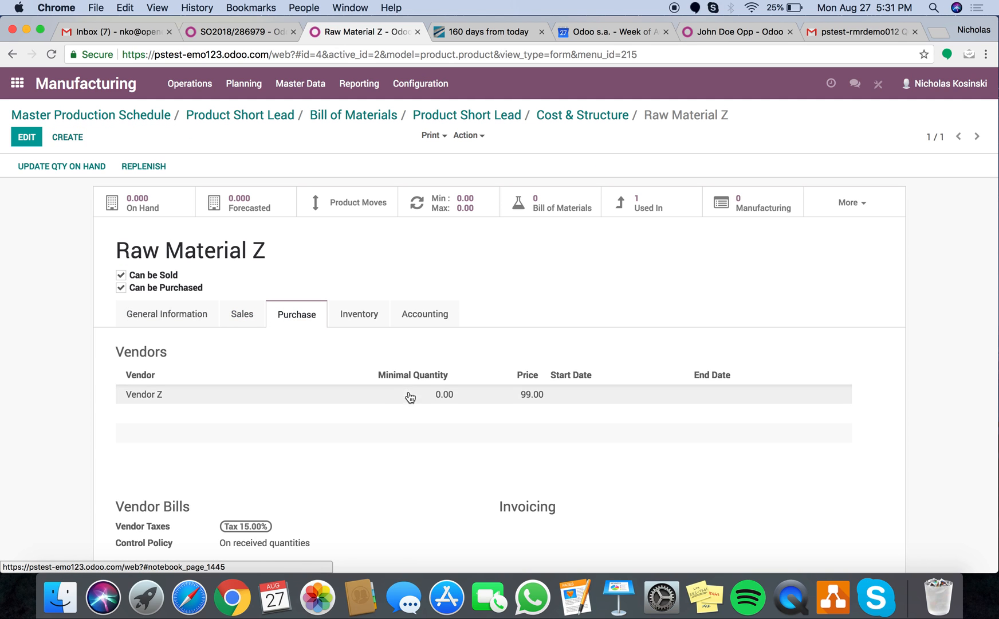
left_click(427, 205)
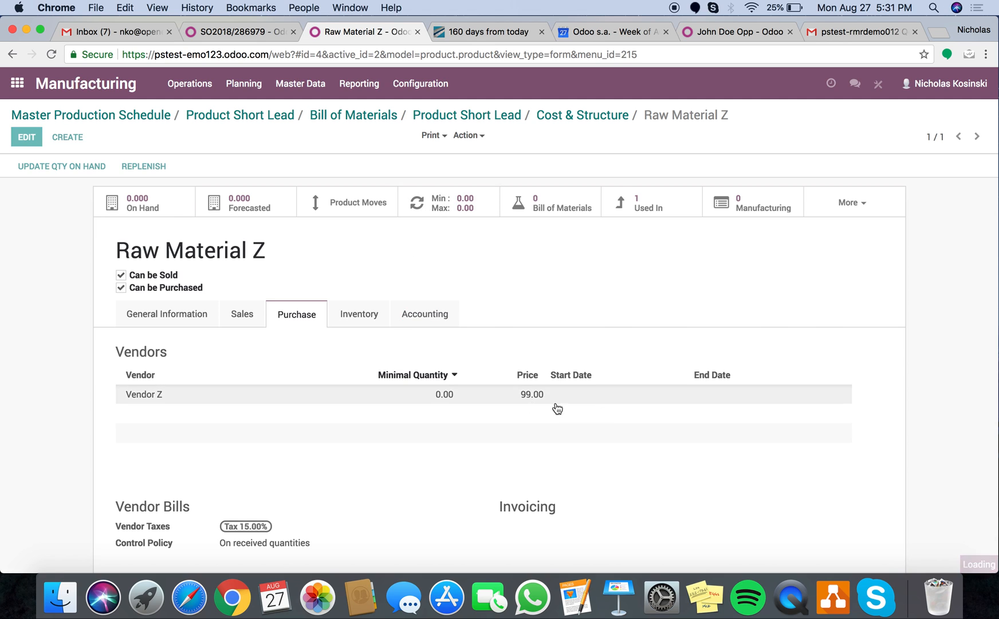
left_click(562, 221)
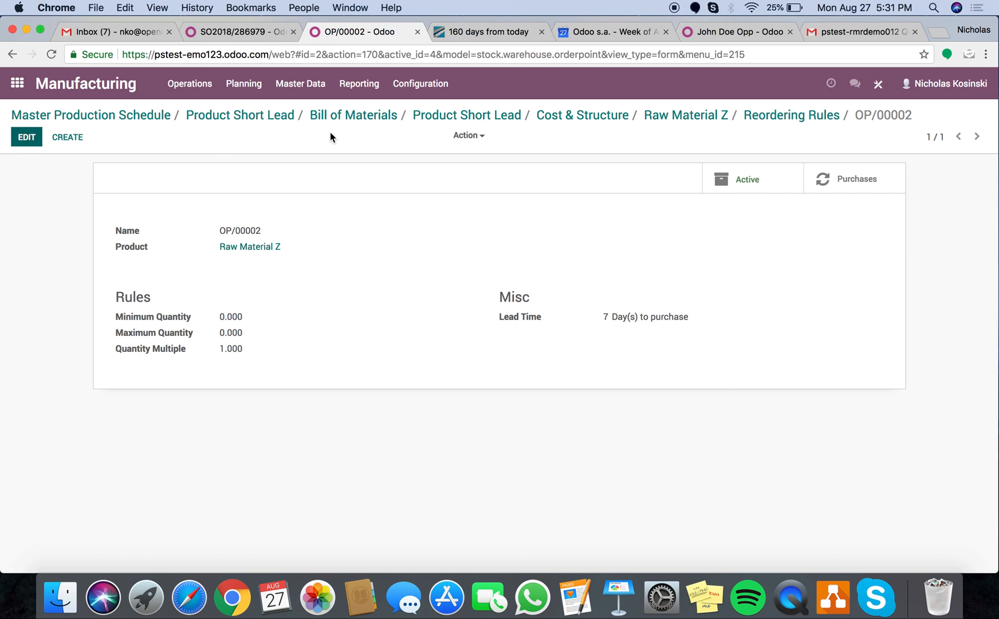
Step: Return to Product Short Lead and check its routes, Manufacturing Lead Time and Customer Lead Time
left_click(466, 120)
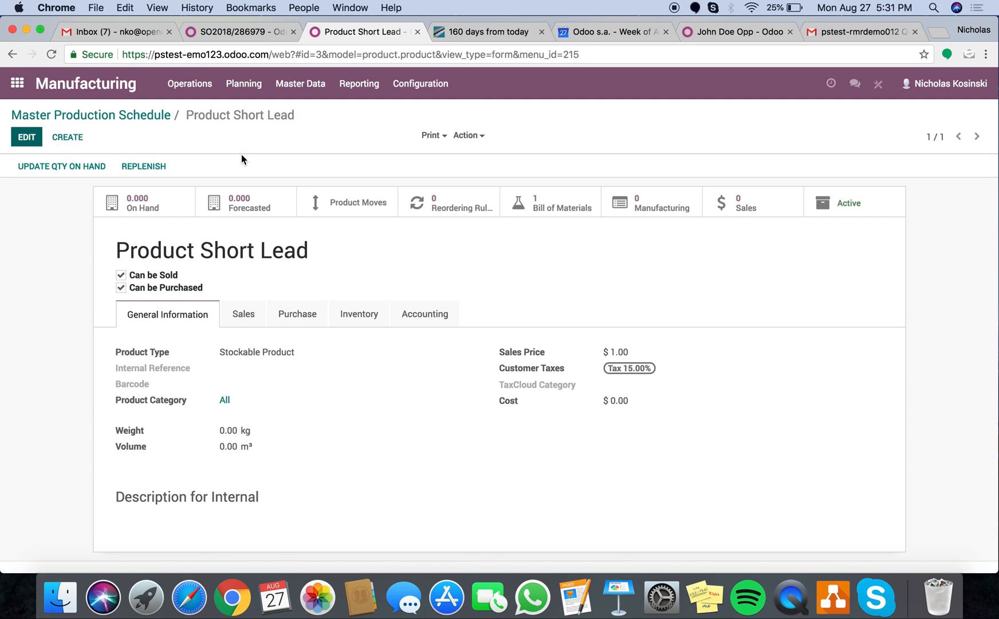
left_click(372, 322)
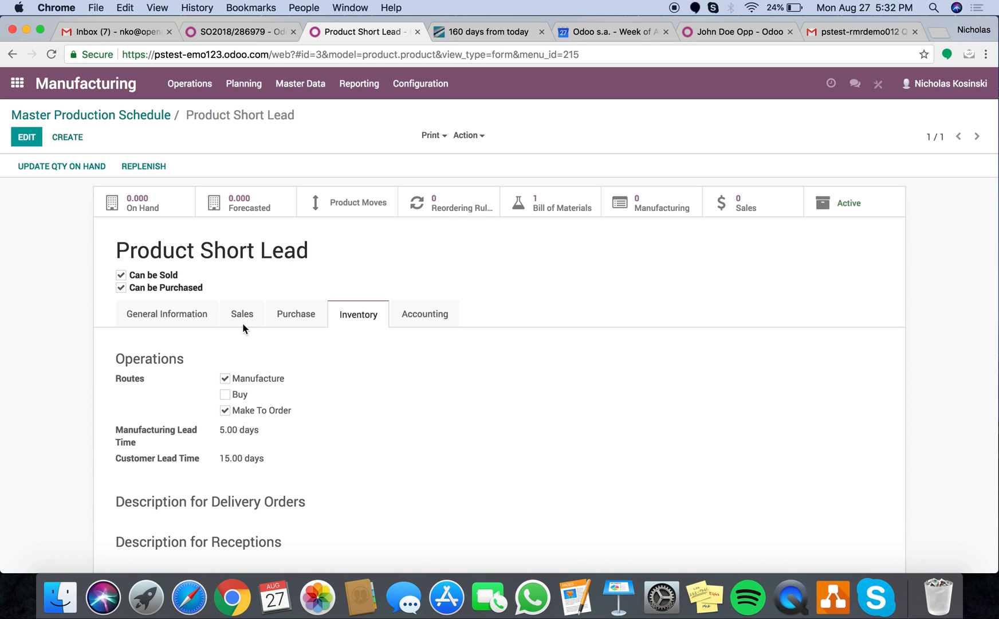
Step: Create a sales order for the existing customer with one order line for Product Short Lead
left_click(20, 83)
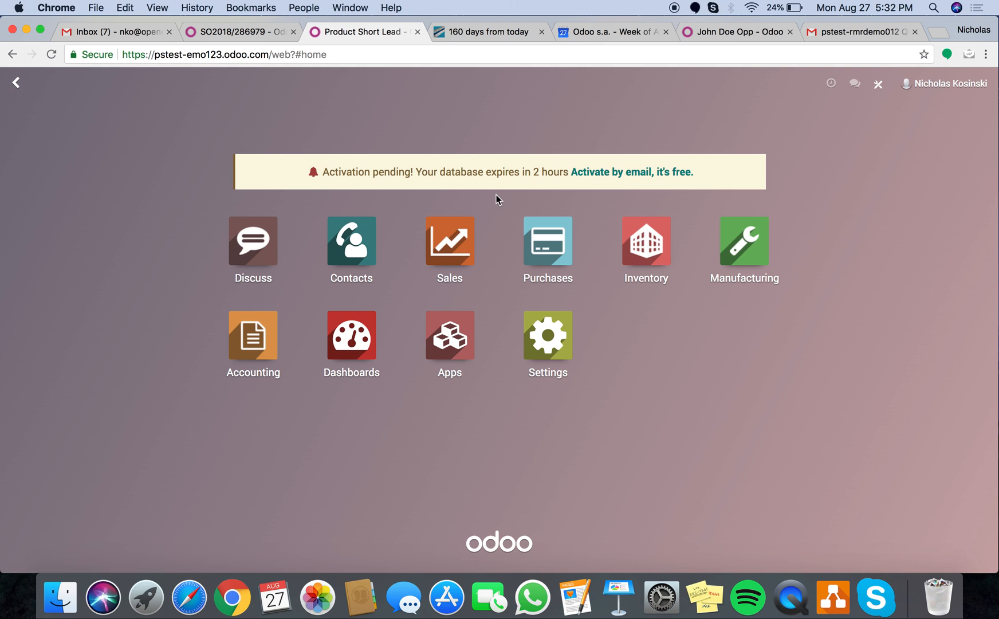
type("order")
key("Return")
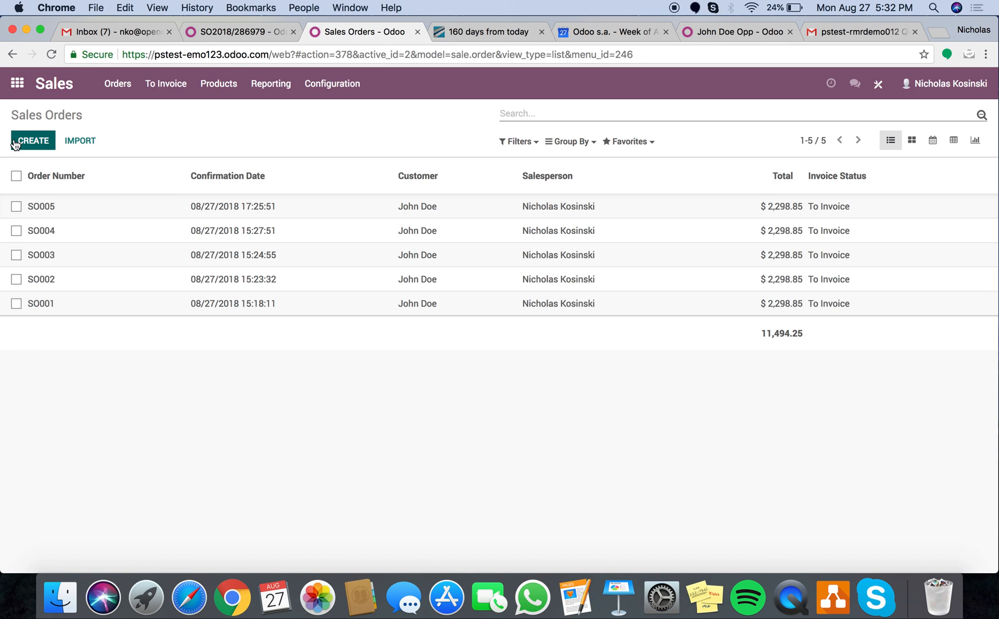
left_click(33, 140)
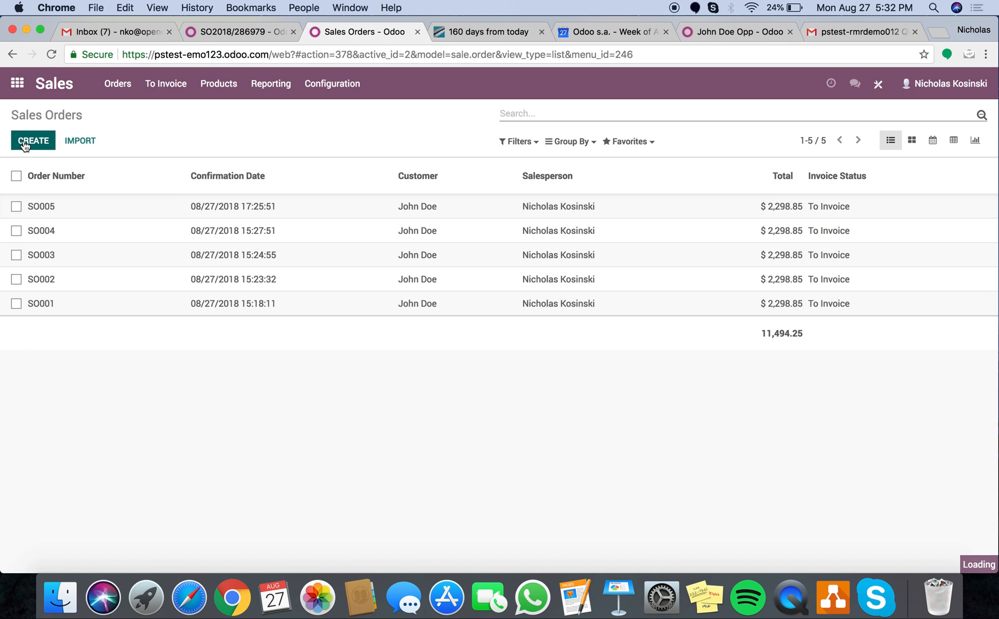
left_click(254, 261)
left_click(253, 279)
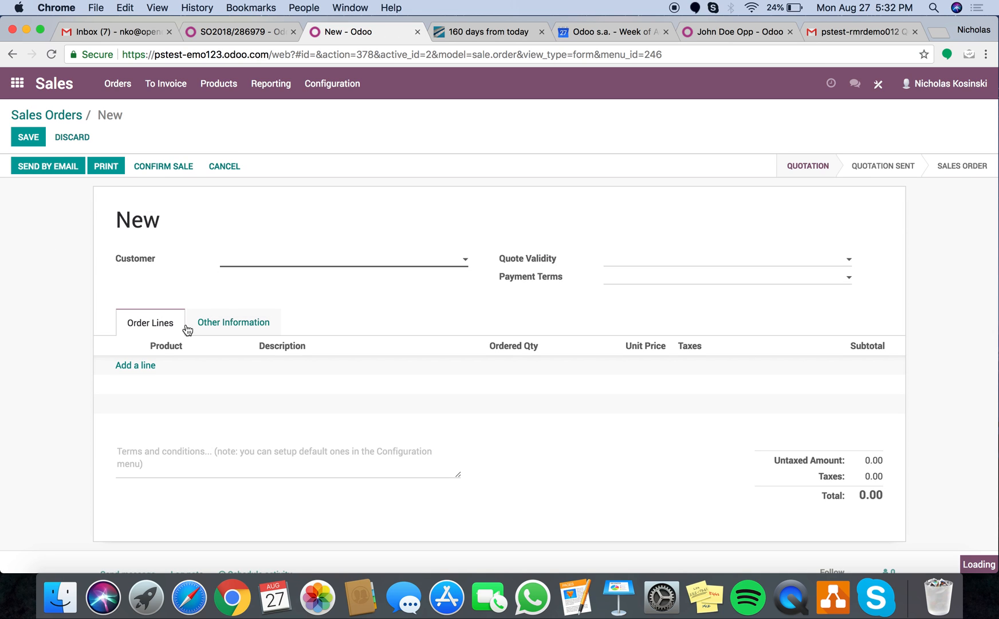
left_click(129, 365)
left_click(171, 366)
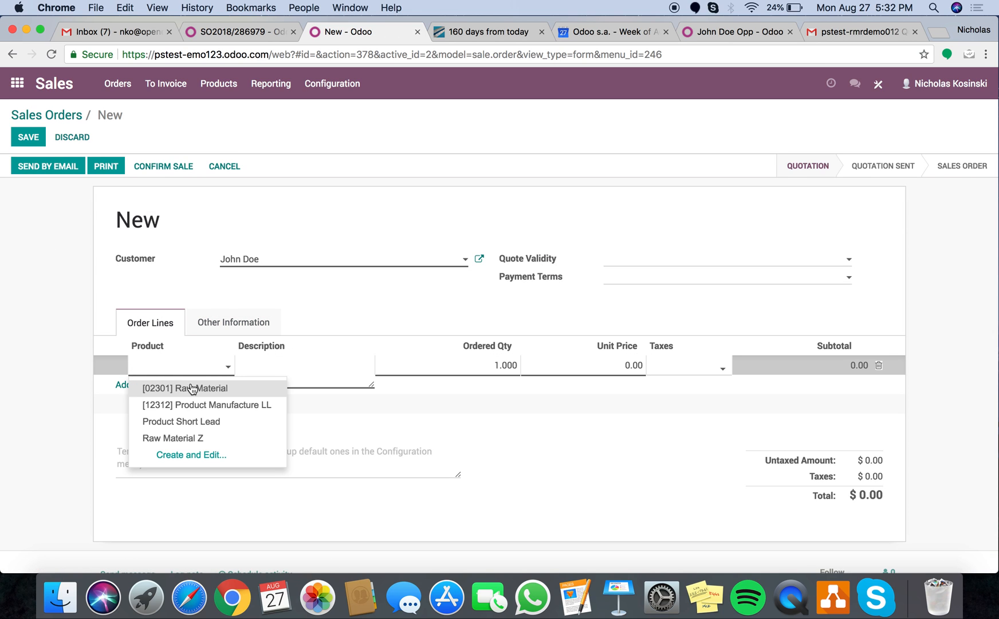
left_click(210, 423)
left_click(74, 405)
Step: Confirm the sale of Product Short Lead and open its delivery to check the Scheduled Date
left_click(153, 167)
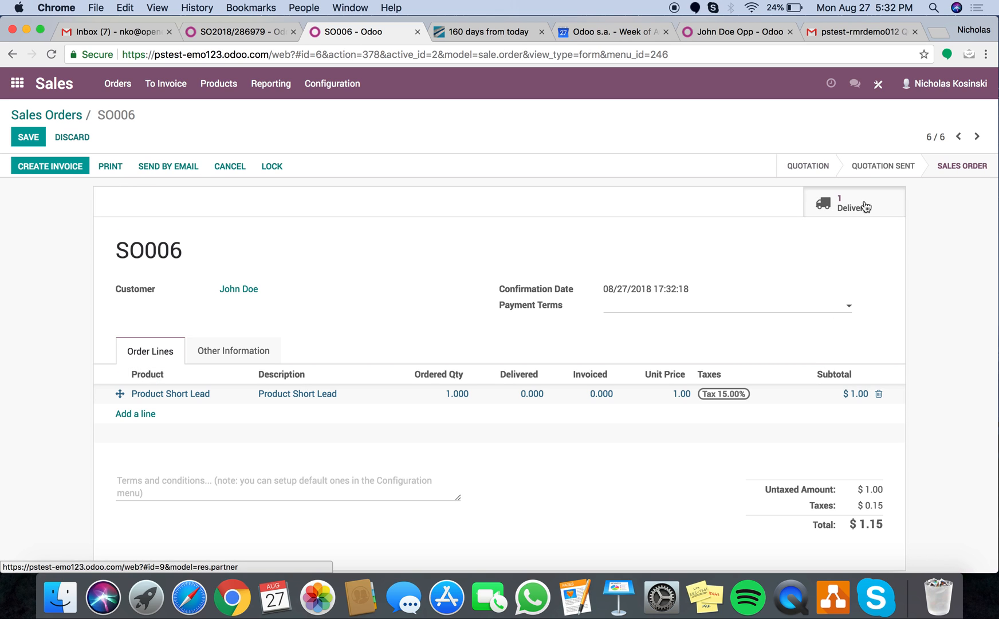
left_click(864, 200)
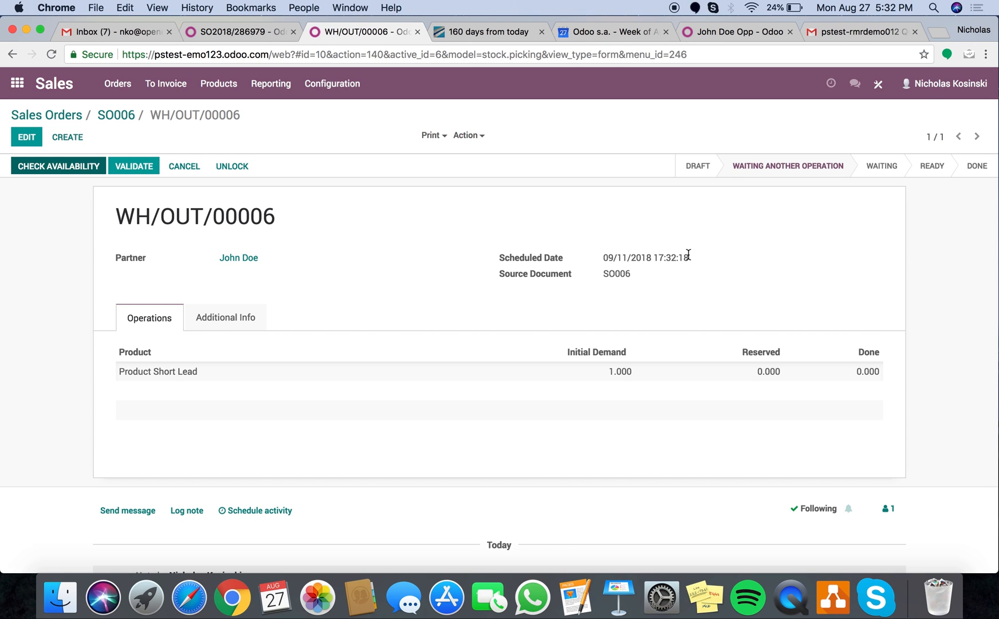
Step: Open the manufacturing order for Product Short Lead, examine its Deadline Start and check material availability
left_click(14, 86)
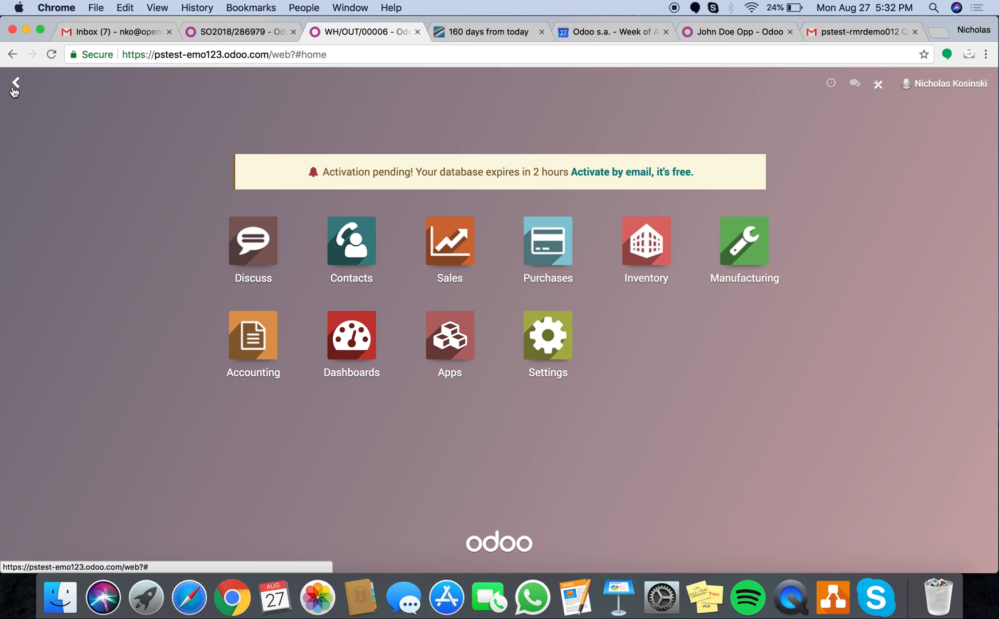
left_click(740, 251)
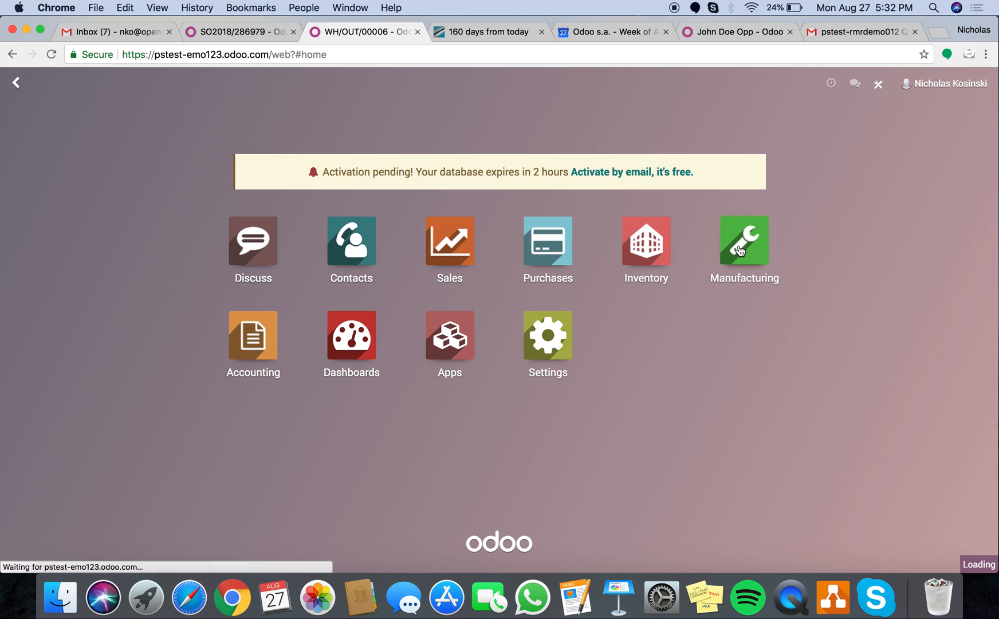
left_click(364, 210)
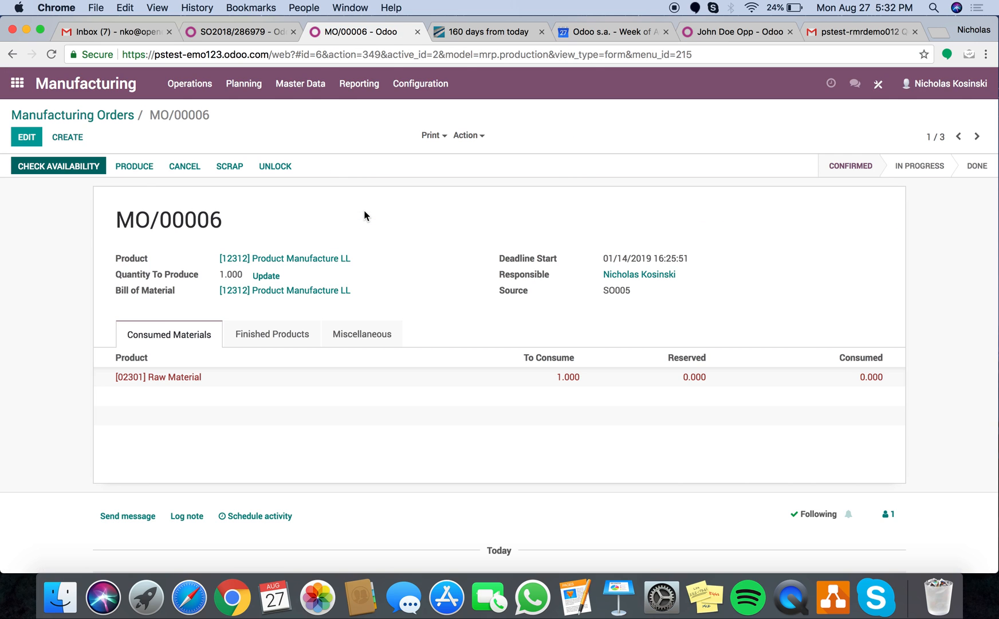
left_click(107, 116)
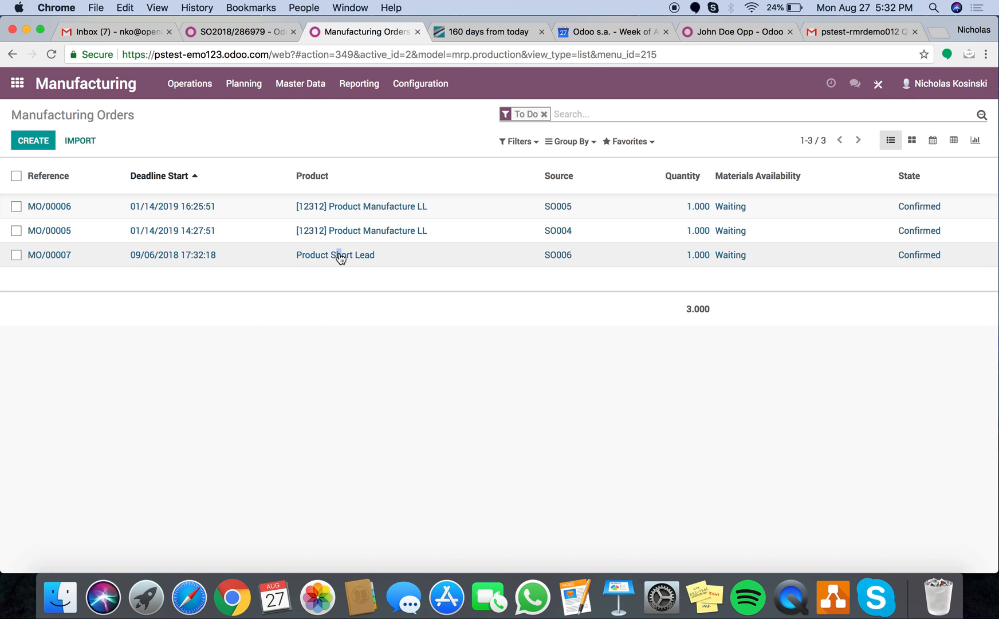
left_click(338, 257)
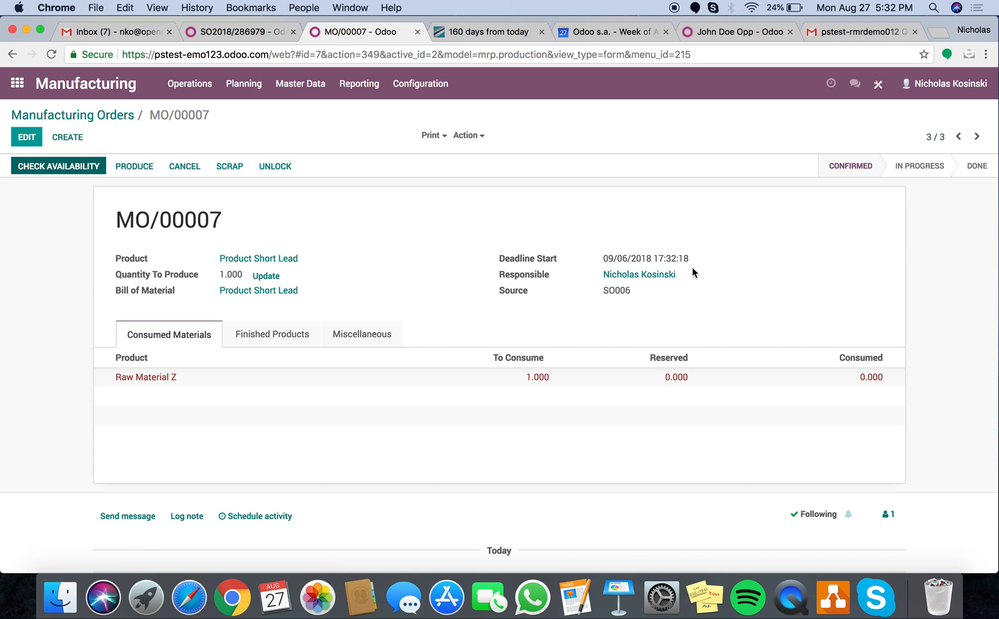
left_click(77, 171)
Step: Run the schedulers in Inventory to trigger the reordering rules
left_click(17, 83)
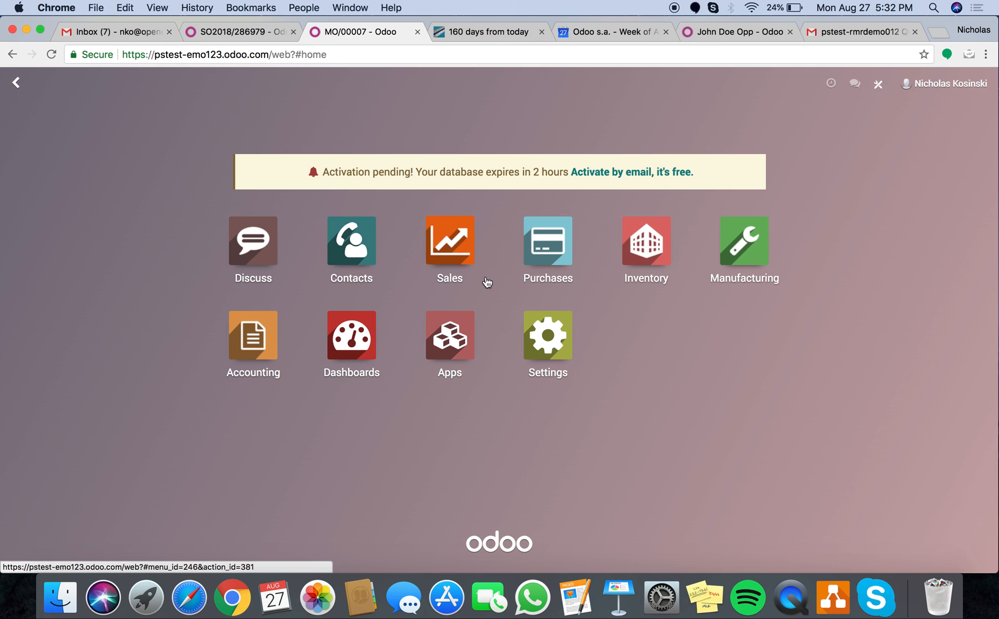
left_click(645, 243)
left_click(210, 84)
left_click(219, 161)
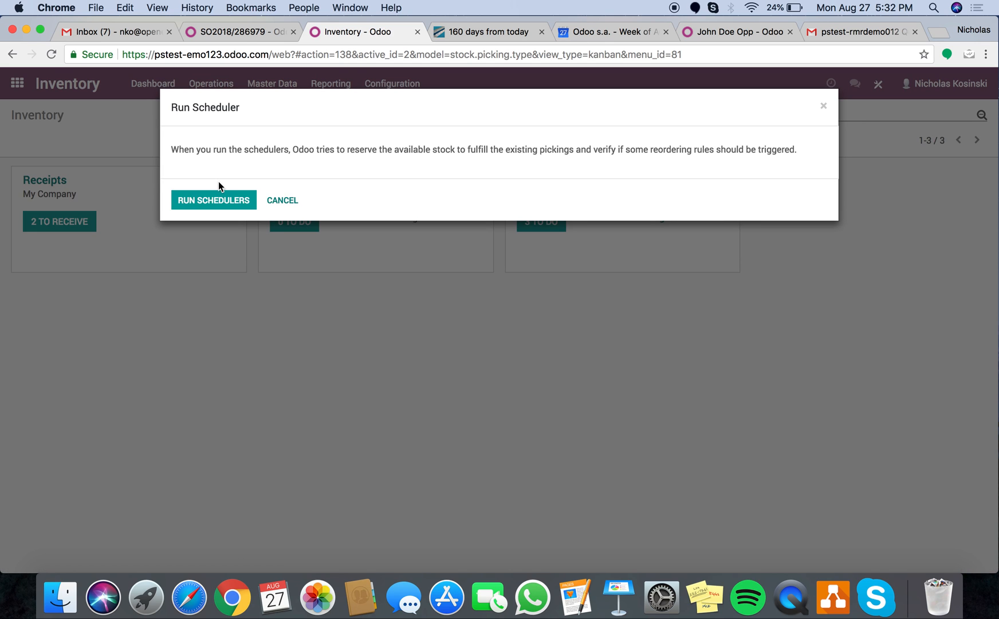
left_click(221, 200)
Step: Open Vendor Z's request for quotation PO00005, review its Order Date and Scheduled Date, and confirm the order
left_click(10, 94)
left_click(547, 250)
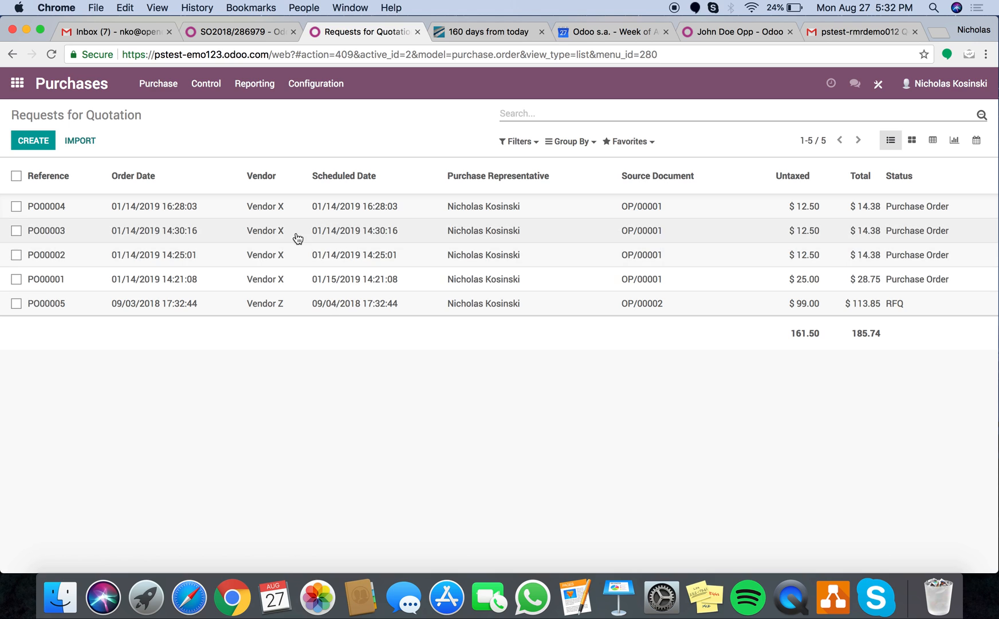
left_click(267, 304)
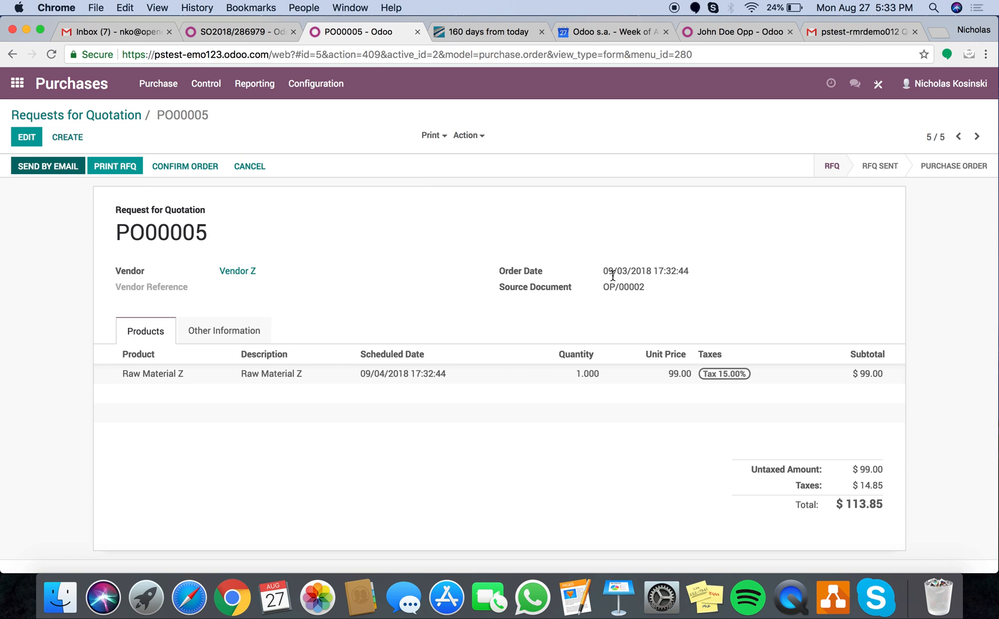
left_click(243, 338)
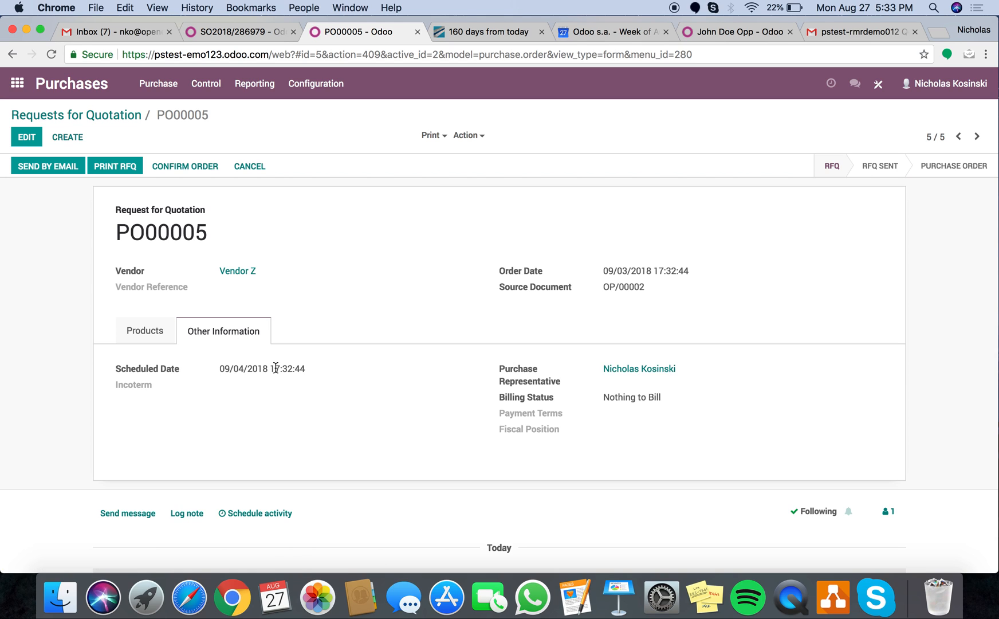
left_click(146, 340)
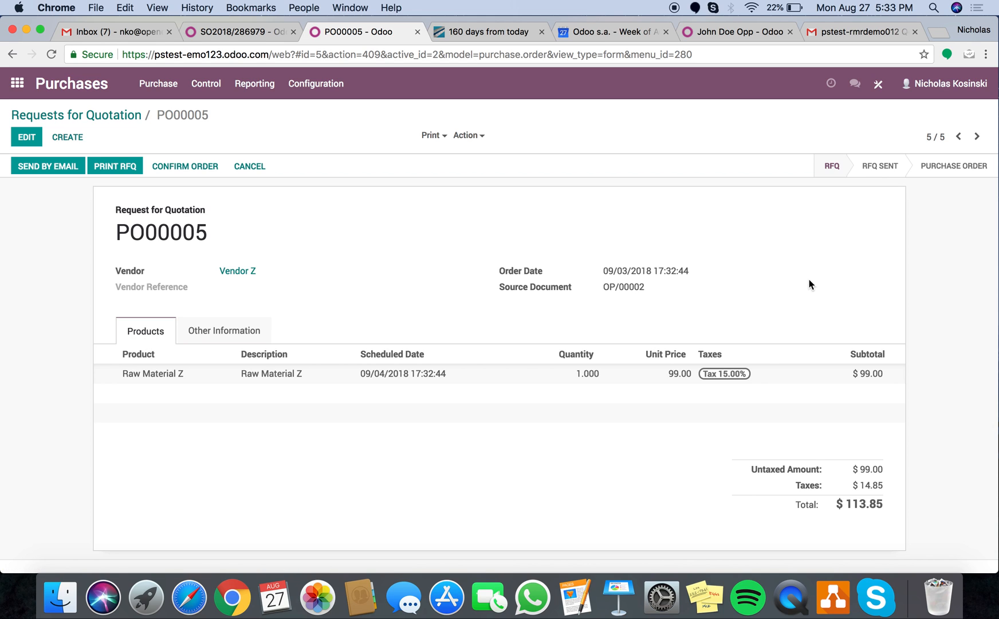
left_click(194, 168)
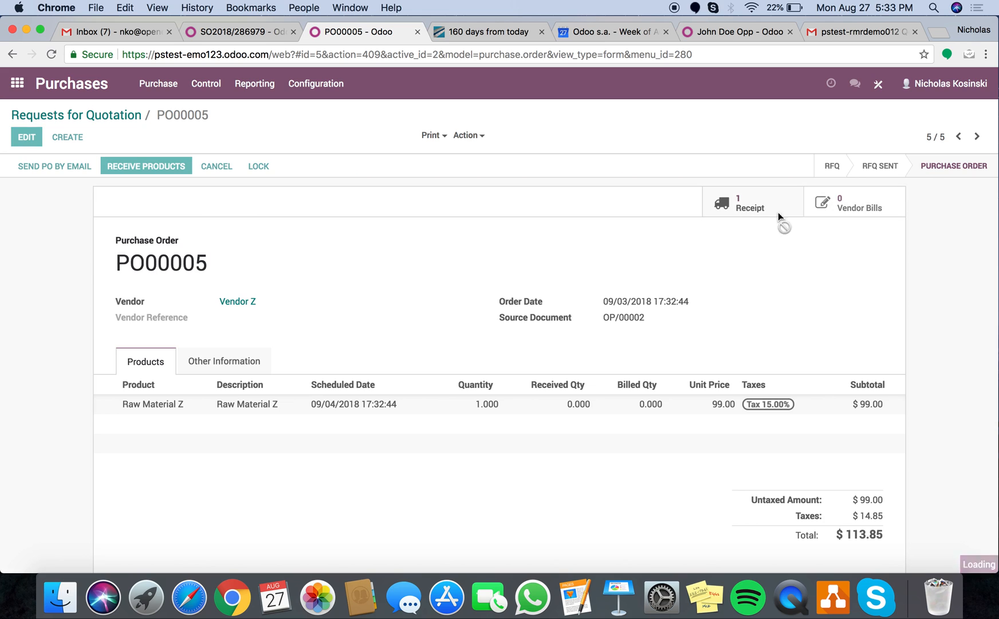
Step: Review the Scheduled Date on PO00005's receipt and in the purchase order's Other Information
left_click(776, 208)
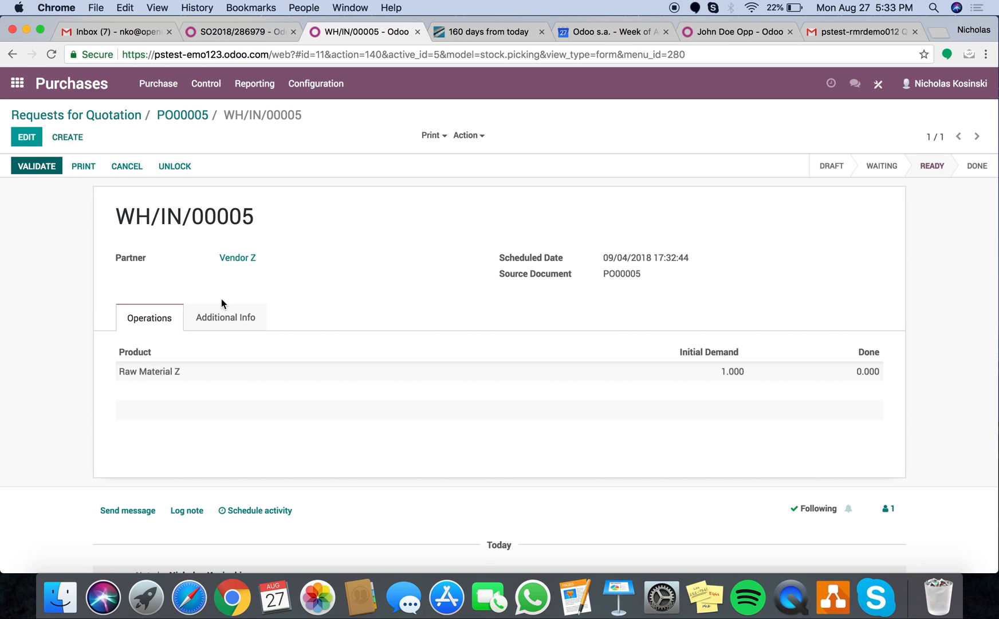
left_click(179, 119)
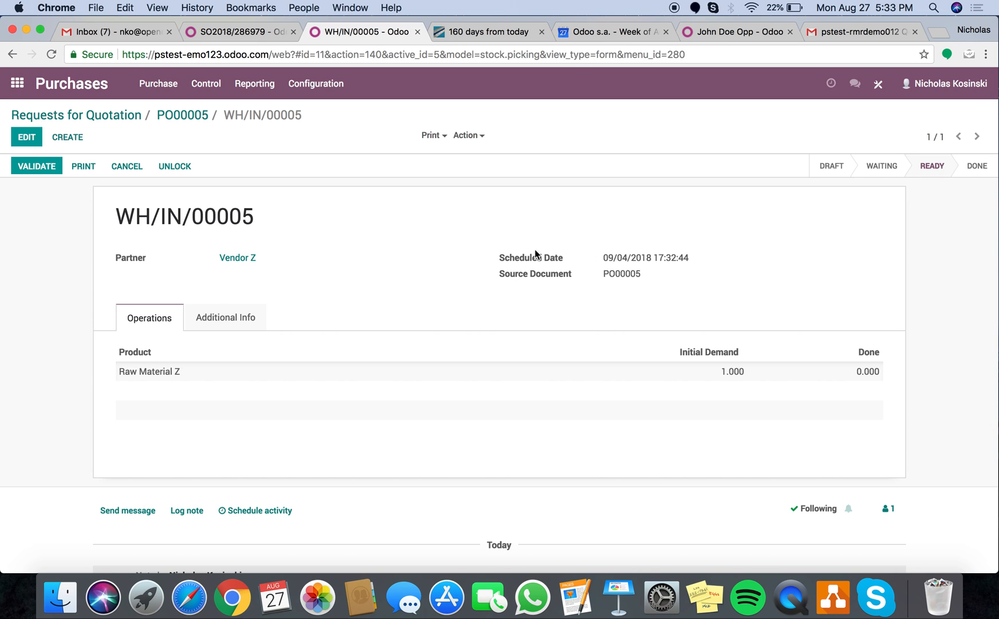
left_click(189, 115)
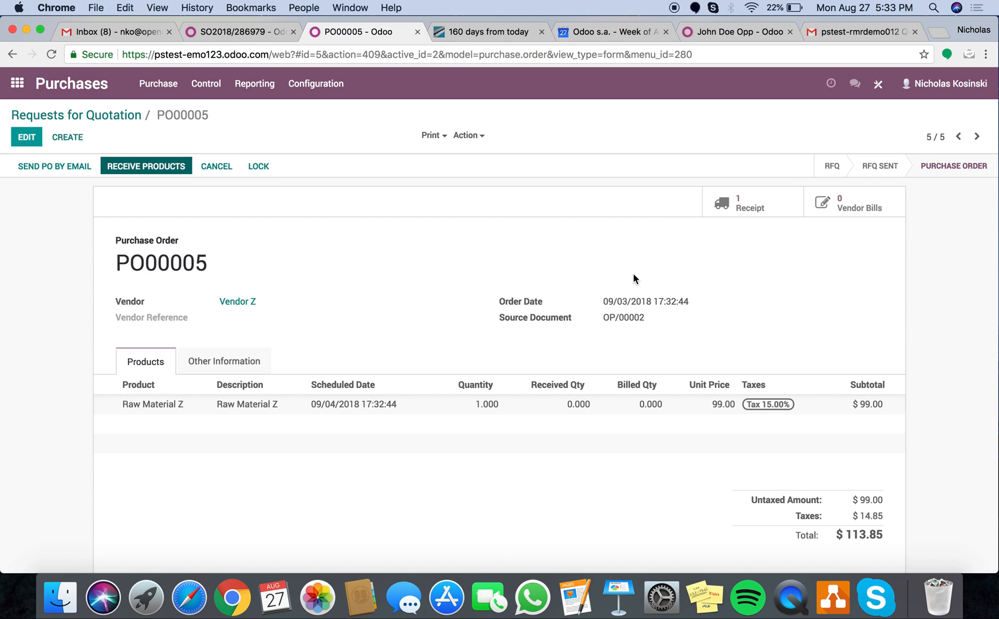
left_click(252, 359)
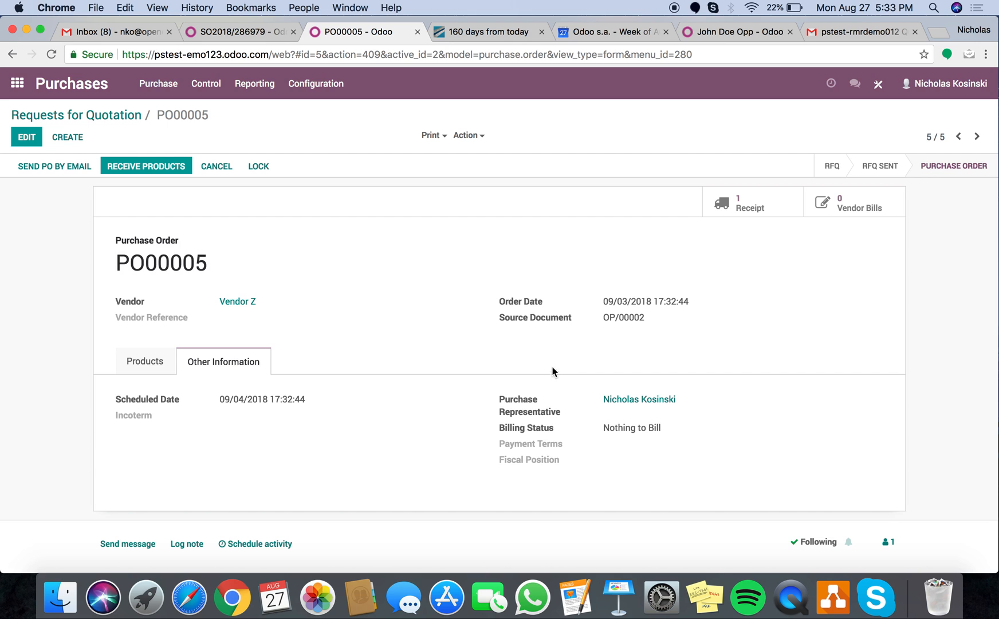
Step: Return to the manufacturing orders in Manufacturing and open the Master Production Schedule
left_click(17, 86)
left_click(723, 252)
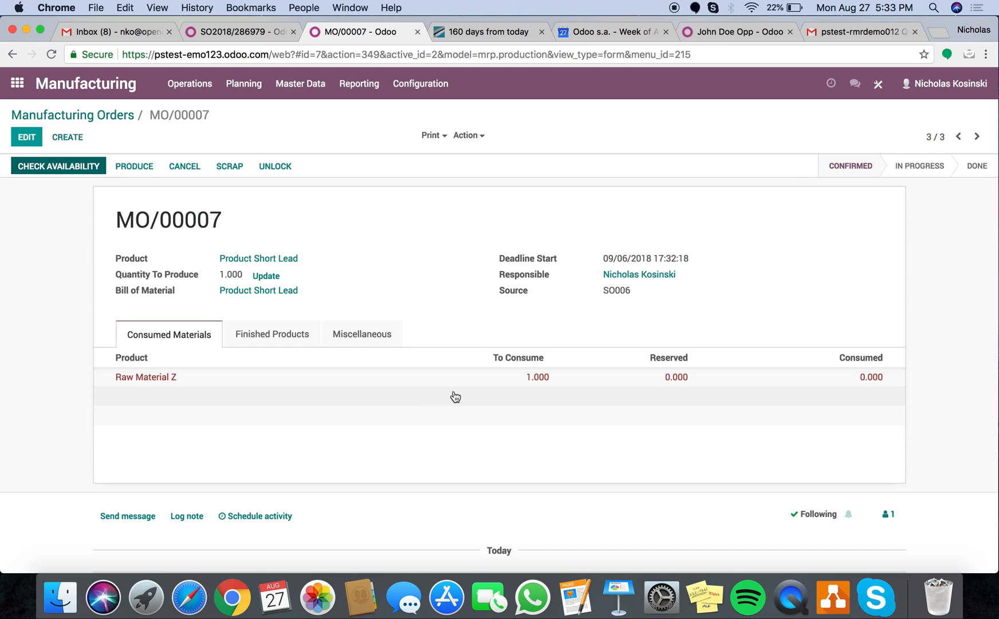
left_click(105, 115)
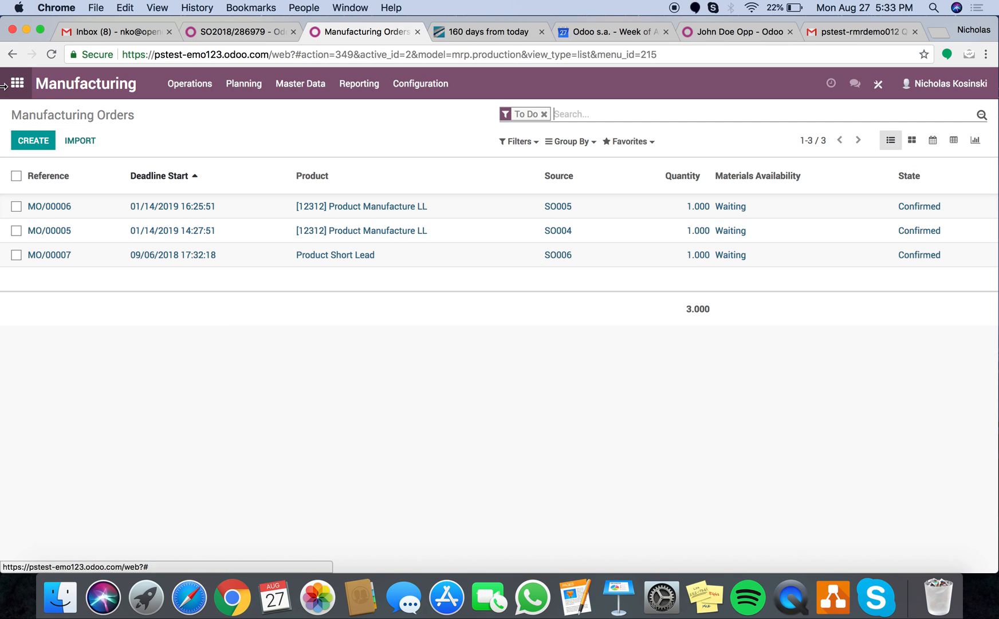
left_click(18, 83)
left_click(736, 244)
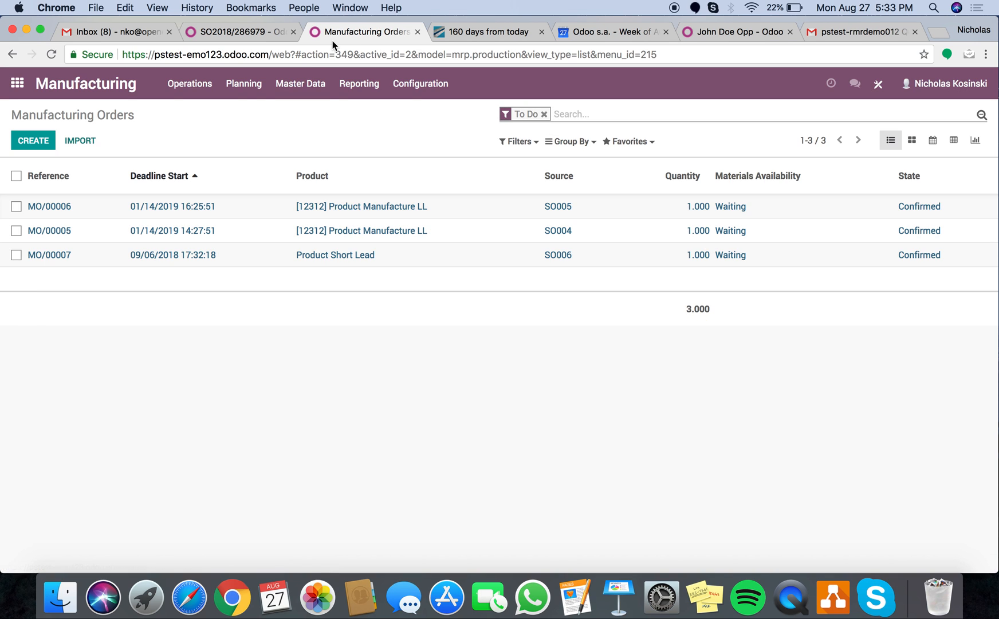
left_click(254, 83)
left_click(259, 132)
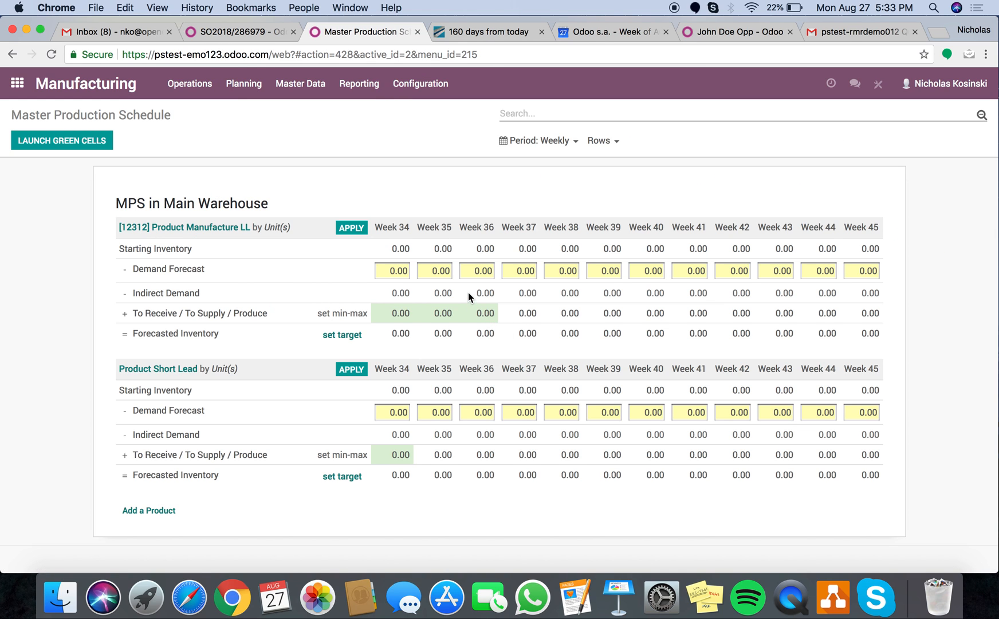
left_click(428, 268)
type("1")
key("BackSpace")
left_click_drag(435, 409, 528, 411)
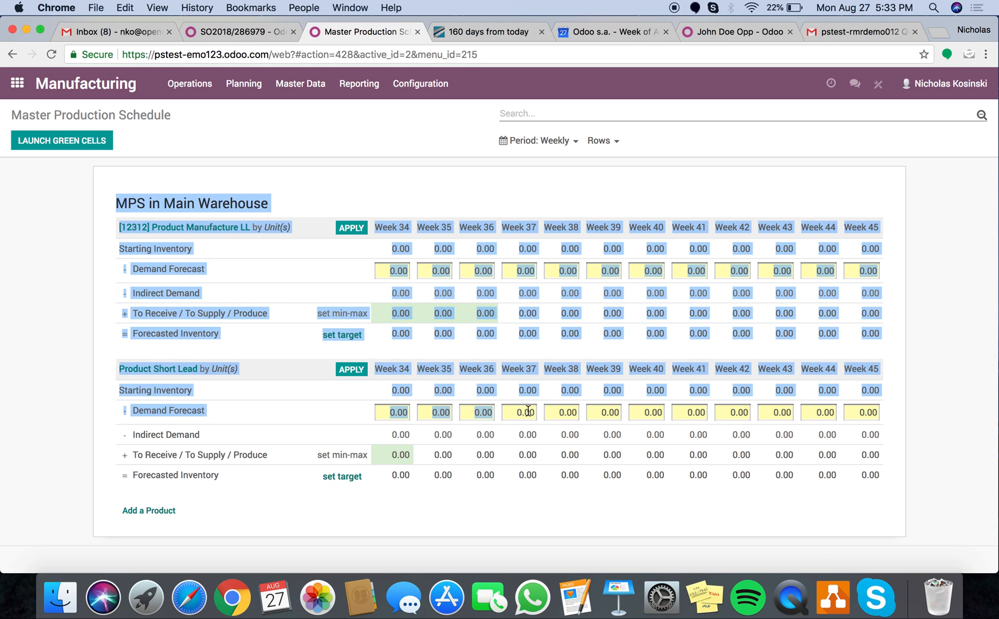
Step: Enter Product Short Lead's demand forecasts as 100 for Week 35, 700 for Week 36 and 350 for Week 37
left_click(435, 413)
type("100")
key("Return")
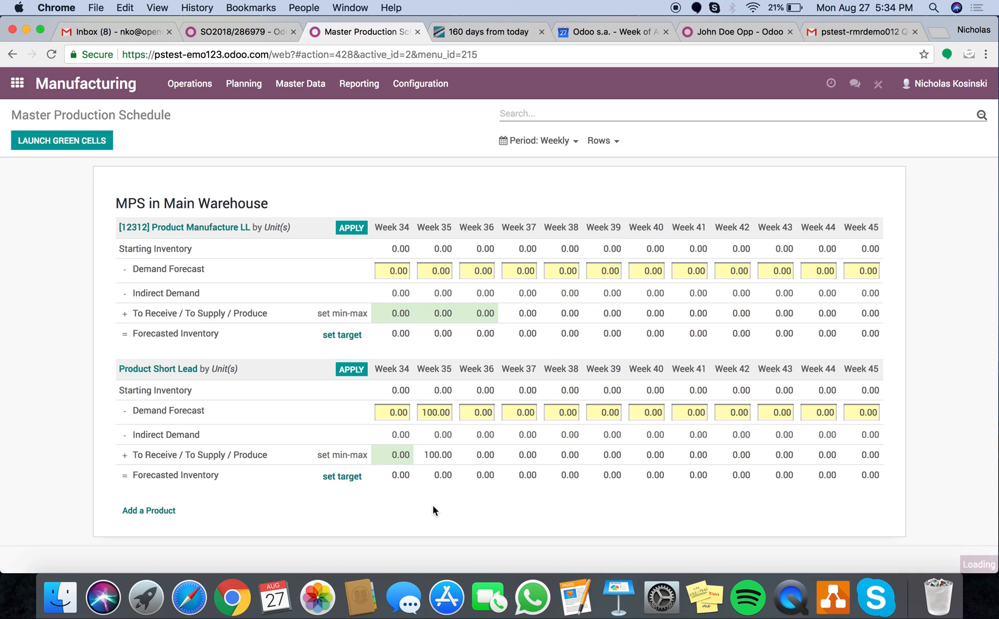
left_click(479, 412)
type("700")
key("Return")
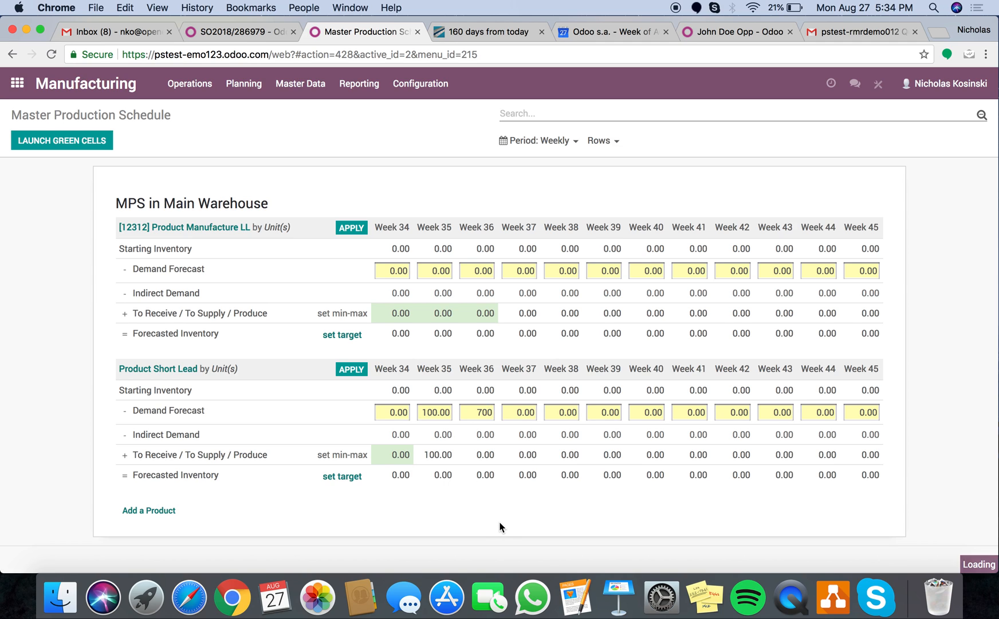
left_click(527, 409)
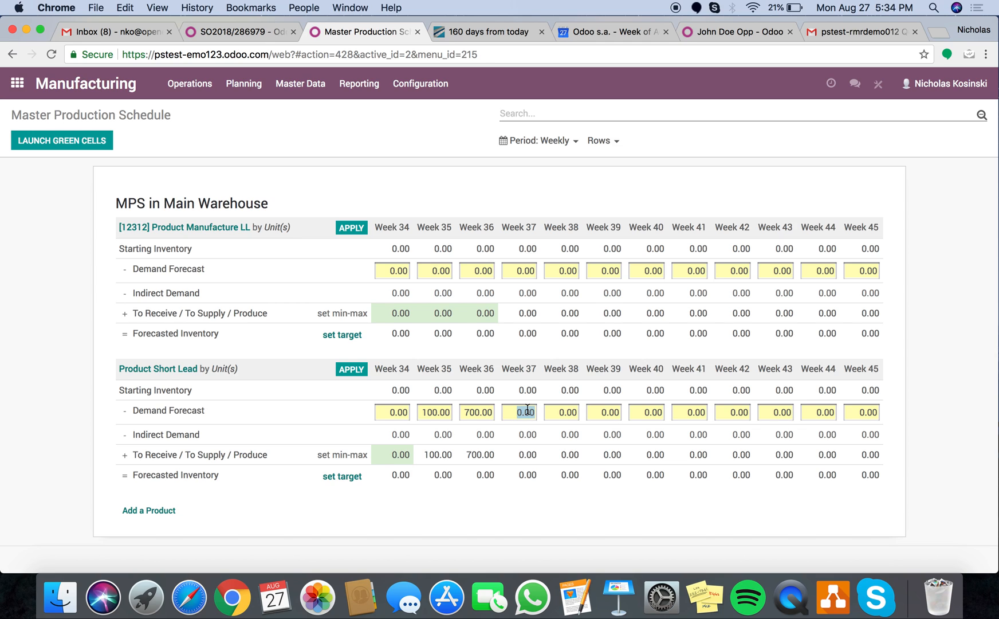
type("350")
key("Return")
Step: Enter Product Short Lead's demand forecasts as 800 for Week 38 and 200 for Week 39
left_click(561, 413)
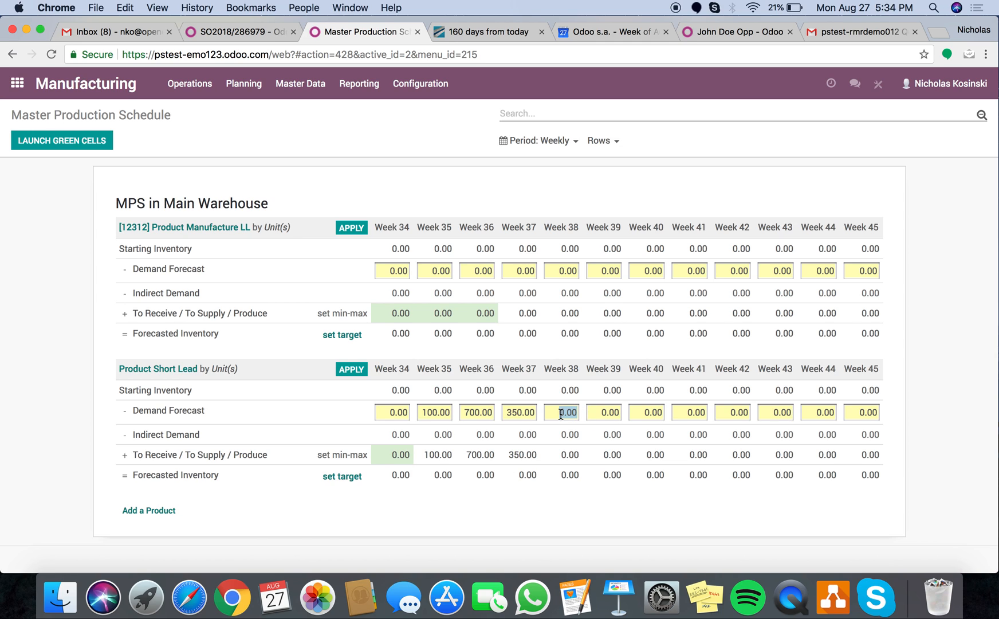
type("800")
key("Return")
left_click(612, 413)
type("200")
key("Return")
Step: Apply Product Short Lead's production schedule and launch its supply repeatedly until the forecasts through Week 39 are covered
left_click(348, 369)
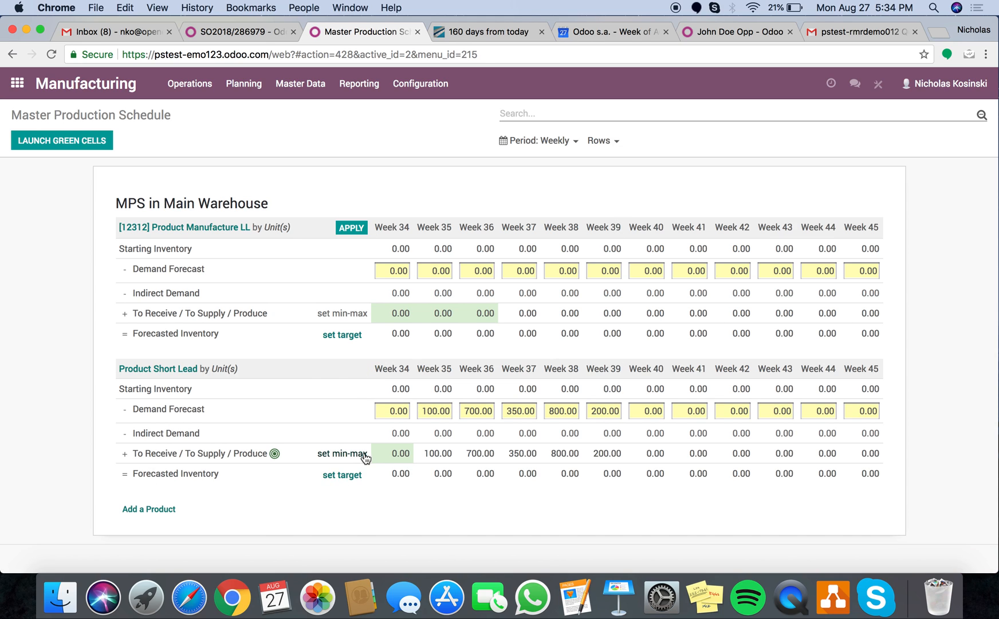
left_click(275, 453)
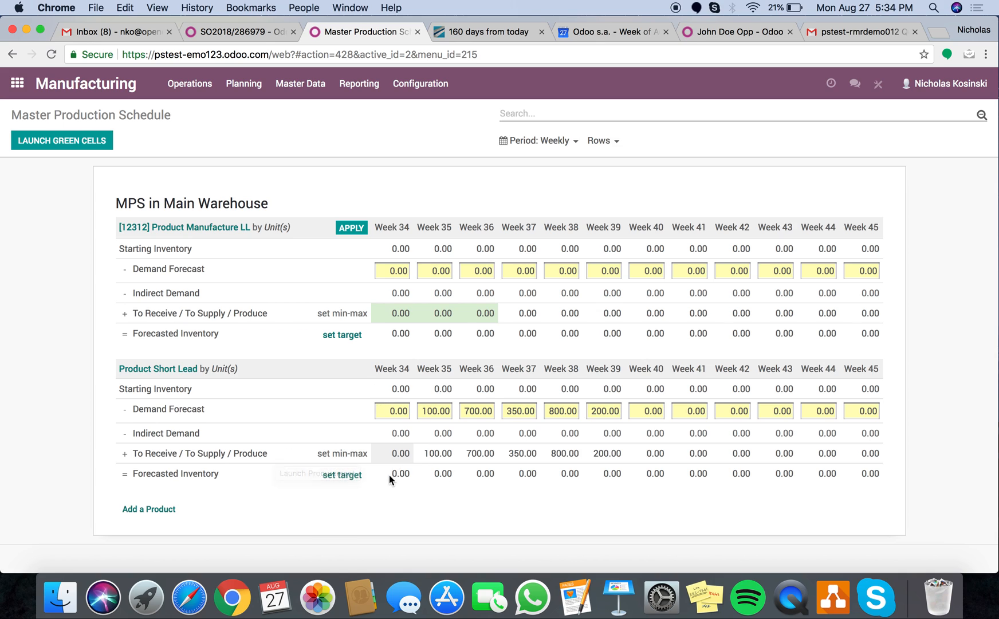
left_click(275, 454)
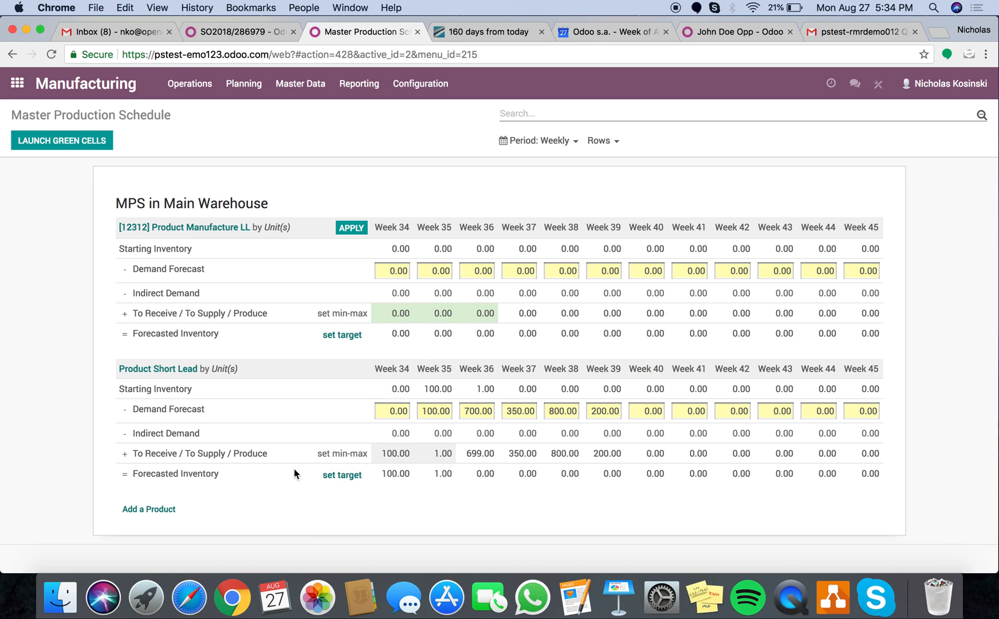
left_click(276, 454)
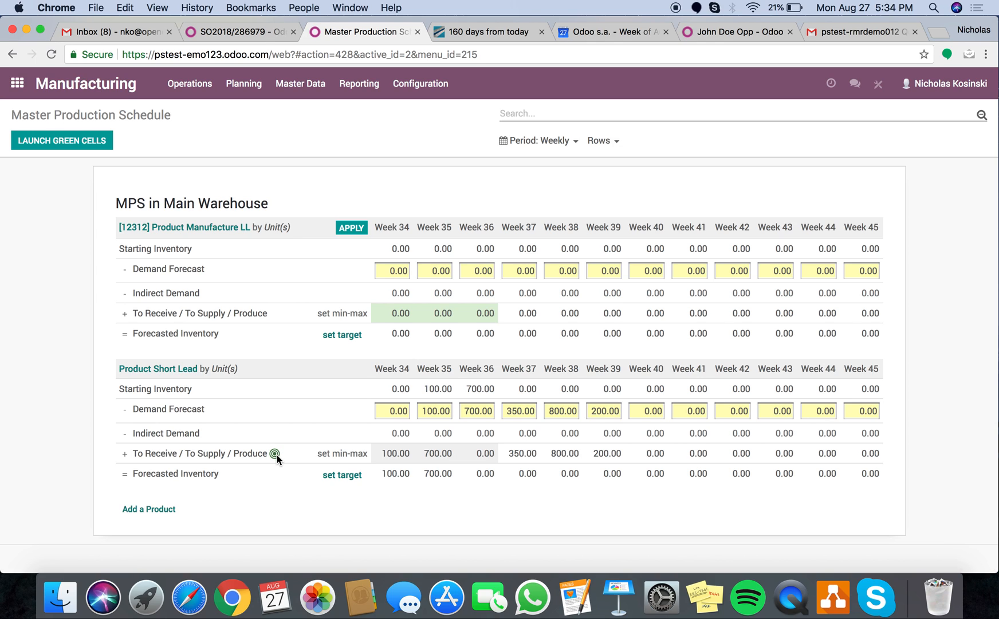
left_click(276, 454)
left_click(276, 454)
left_click(278, 454)
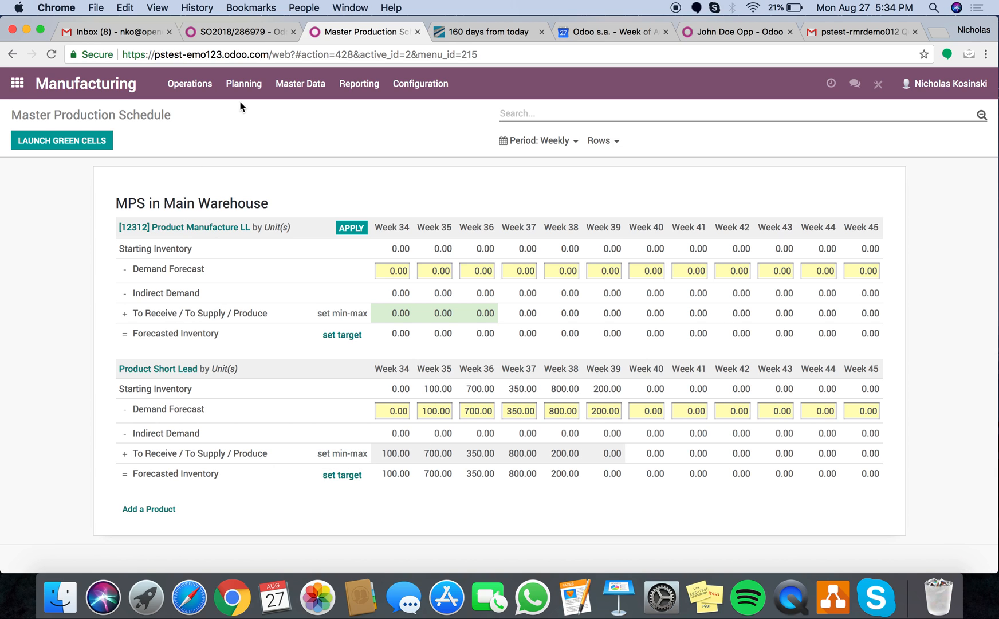
Step: Check the list of requests for quotation in Purchases, and run the schedulers in Inventory
left_click(17, 83)
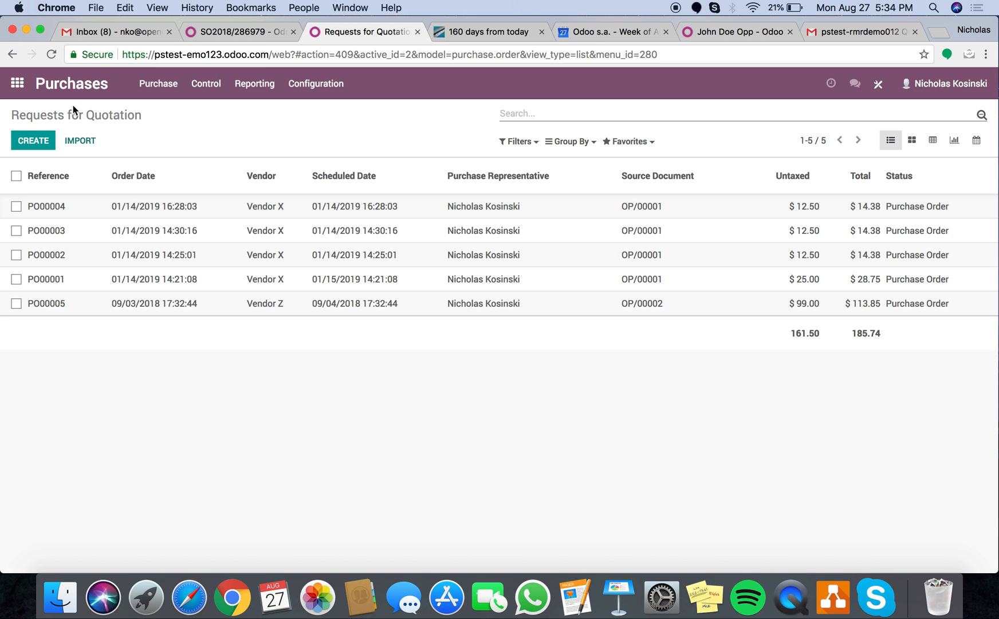
left_click(17, 83)
type("i")
key("Return")
left_click(211, 83)
left_click(213, 161)
left_click(213, 200)
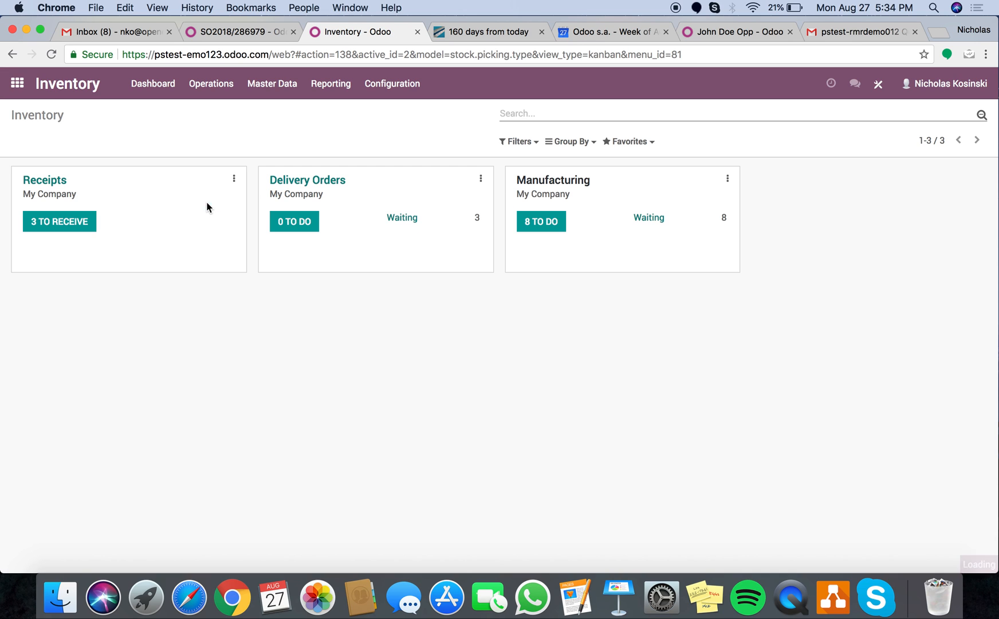
Step: Open Vendor Z's request for quotation PO00006 in Purchases and review its Order Date, Scheduled Date and quantity
left_click(17, 83)
type("pur")
key("Return")
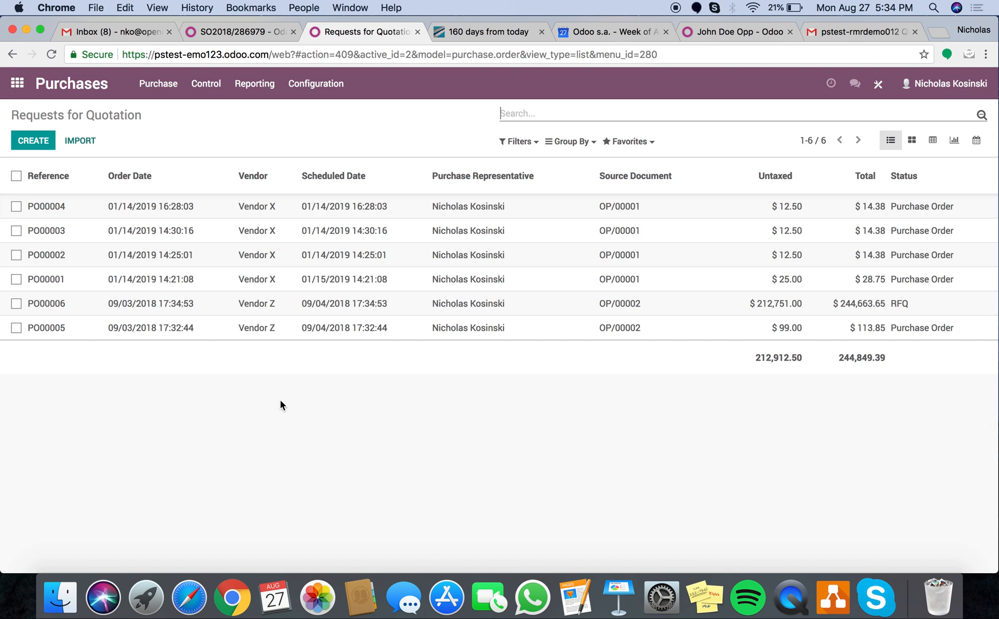
left_click(283, 312)
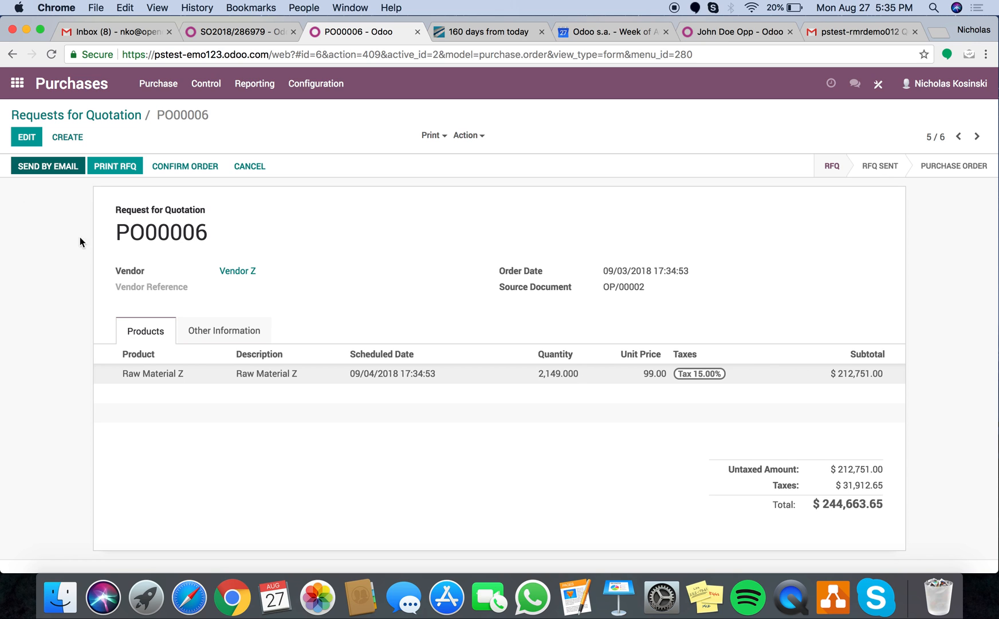
Step: Sort the manufacturing orders by earliest Deadline Start and examine MO/00010 for Product Short Lead
left_click(17, 83)
type("man")
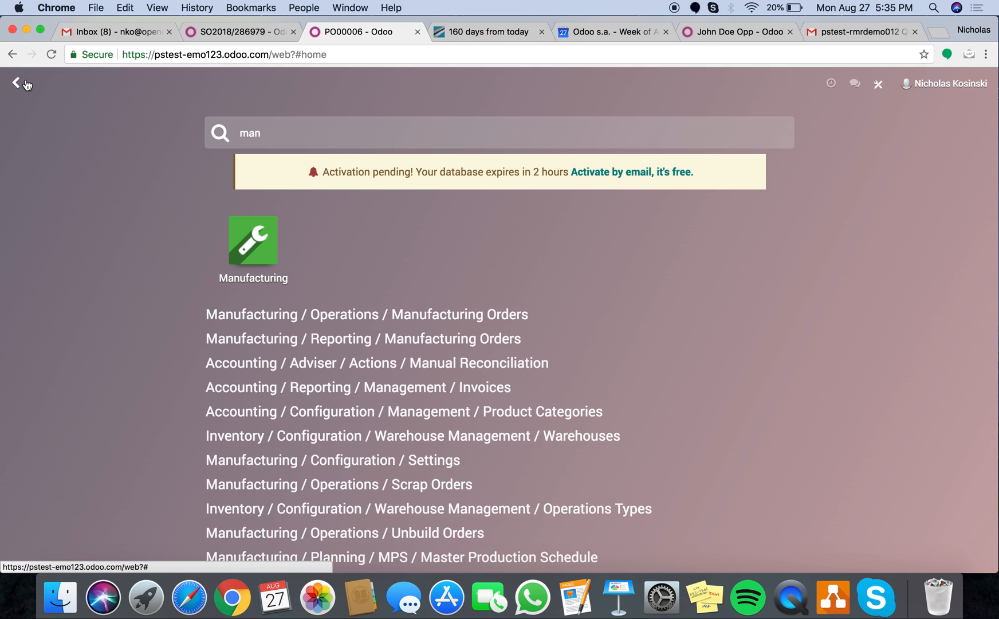
key("Return")
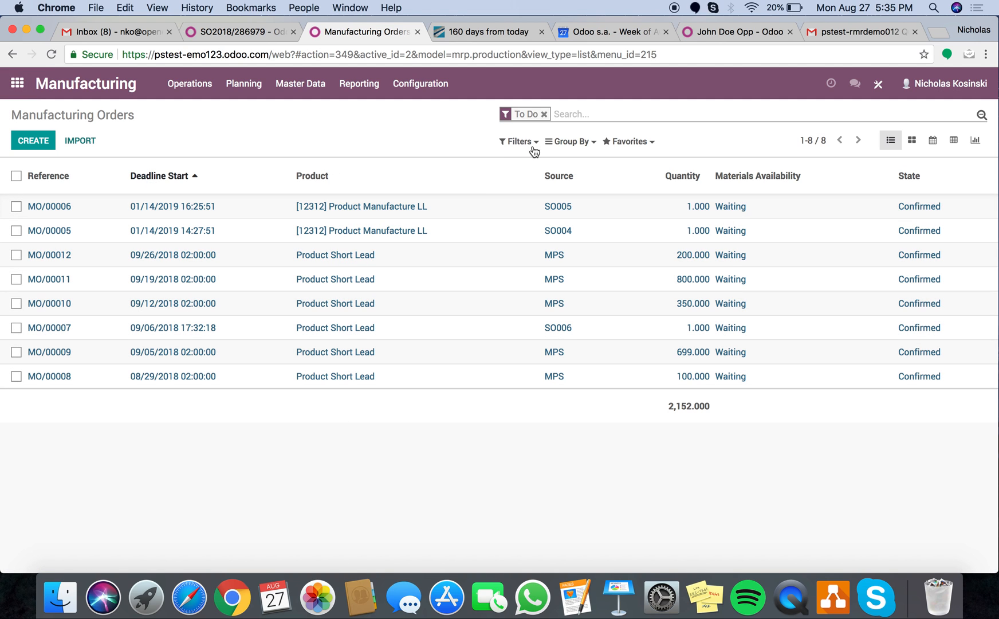
left_click(178, 173)
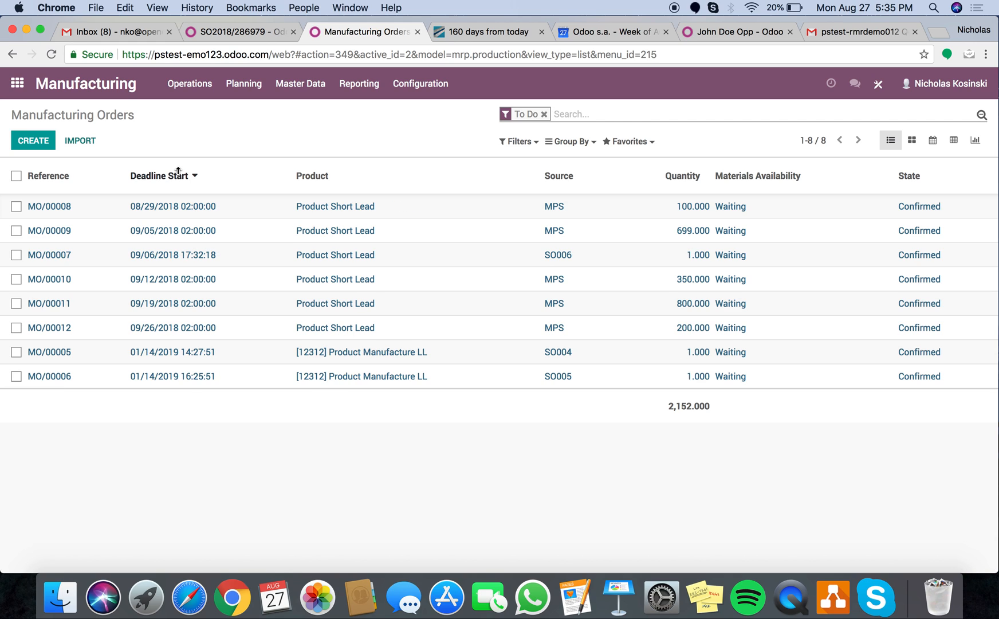
left_click(178, 175)
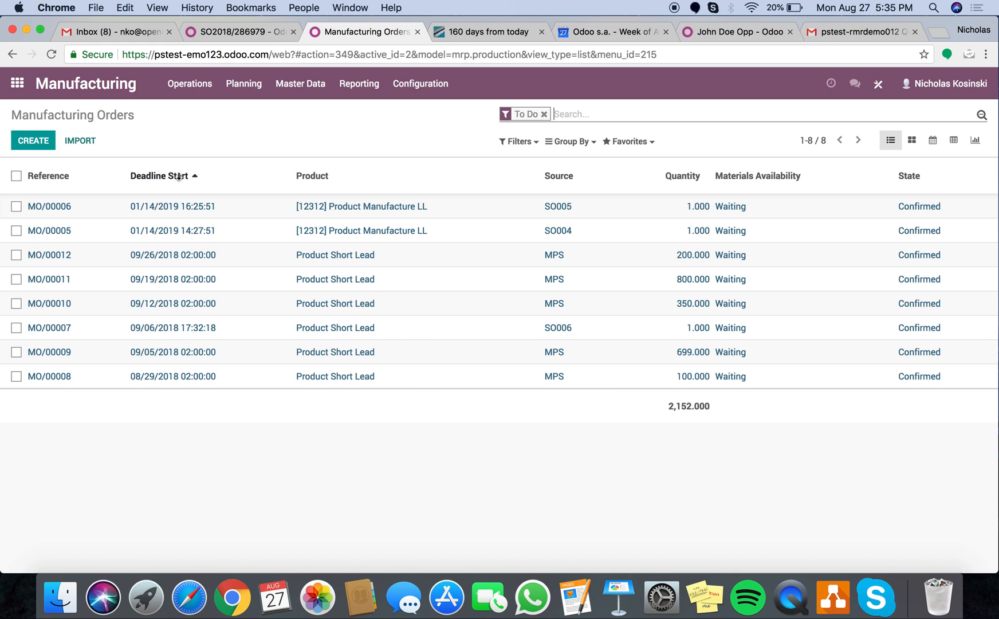
left_click(178, 176)
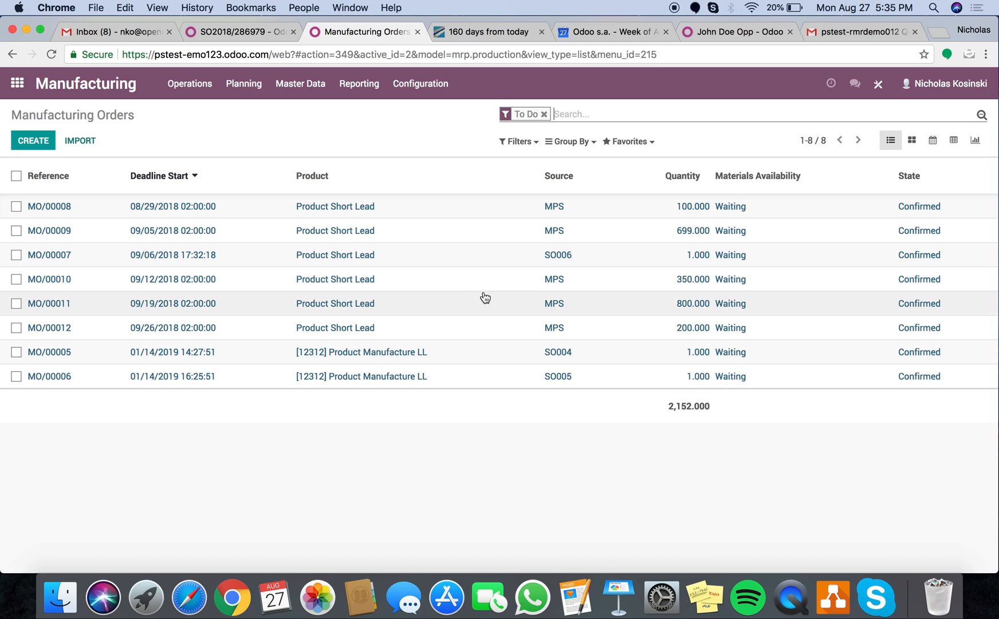
left_click(699, 287)
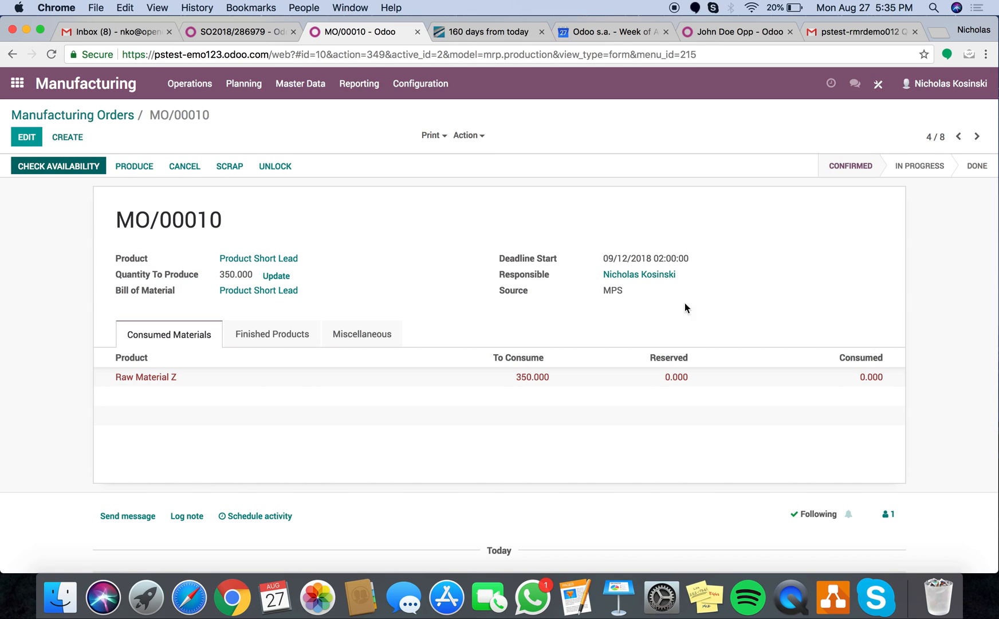
left_click(117, 119)
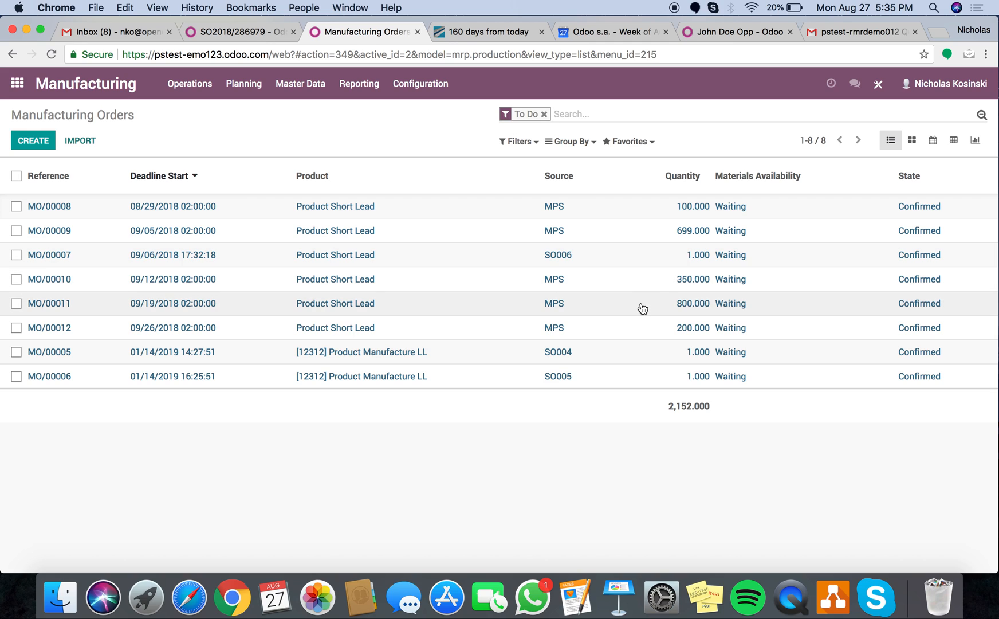